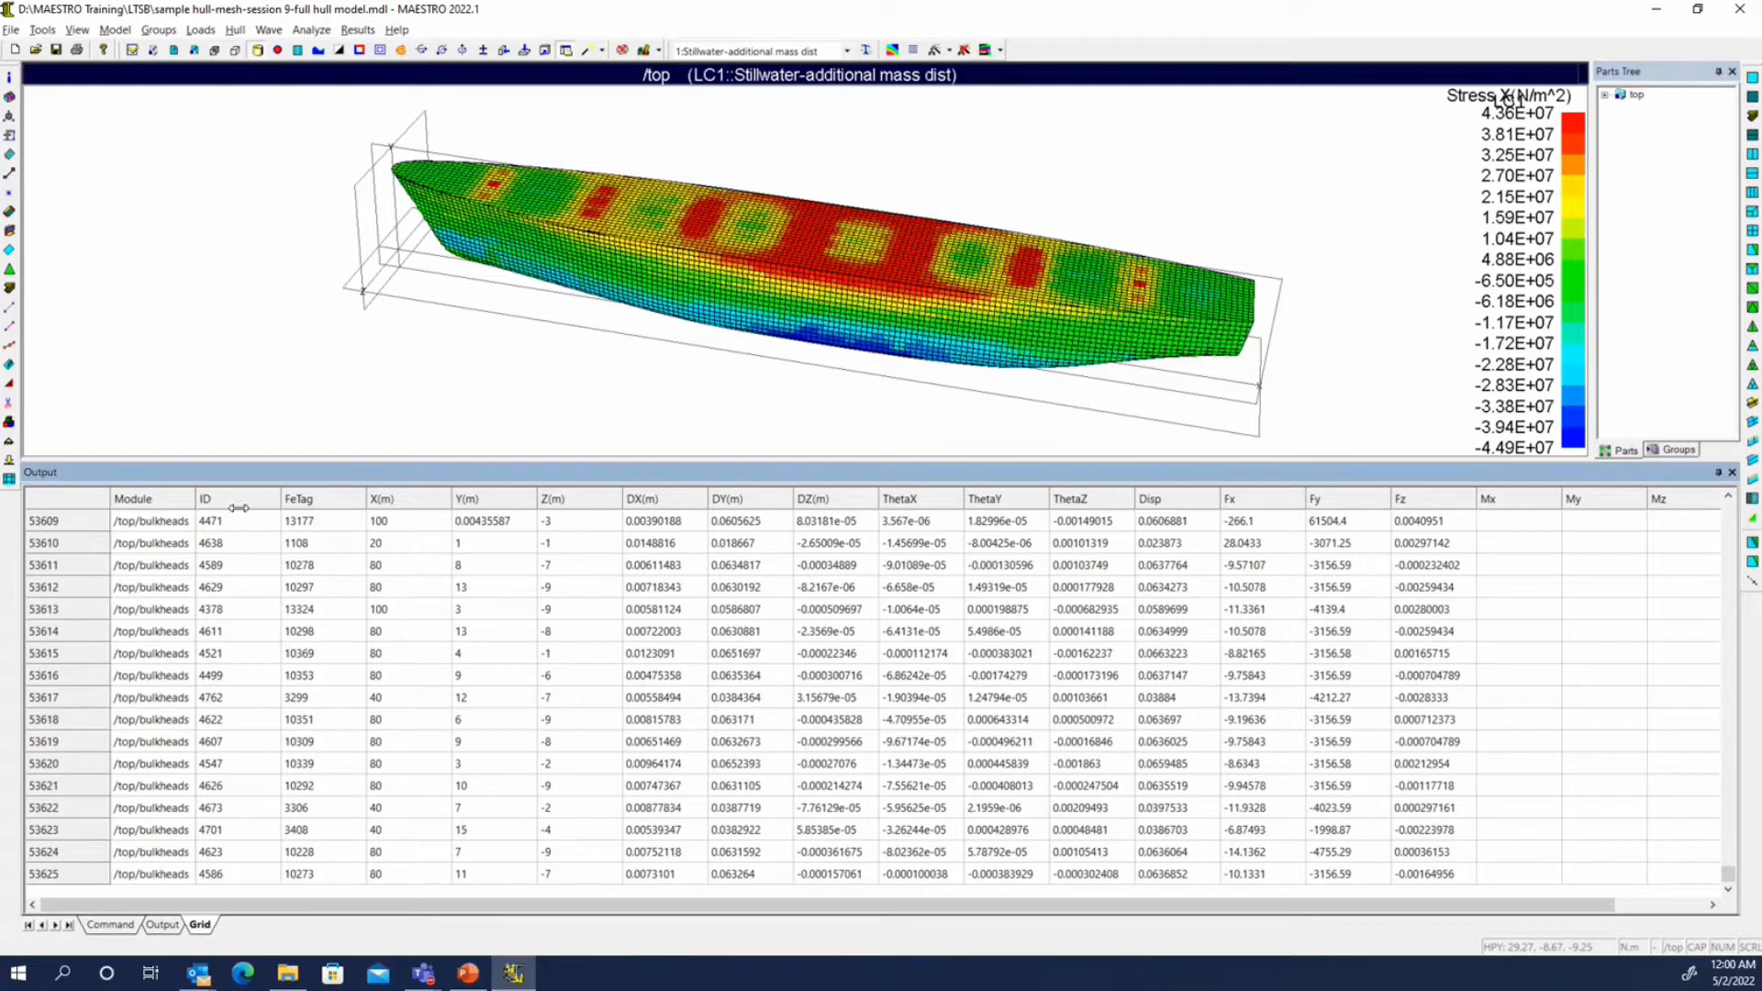
# Widen the Module column of the results grid and shrink the output pane to enlarge the hull model view
pyautogui.moveTo(196, 504); pyautogui.dragTo(283, 504)
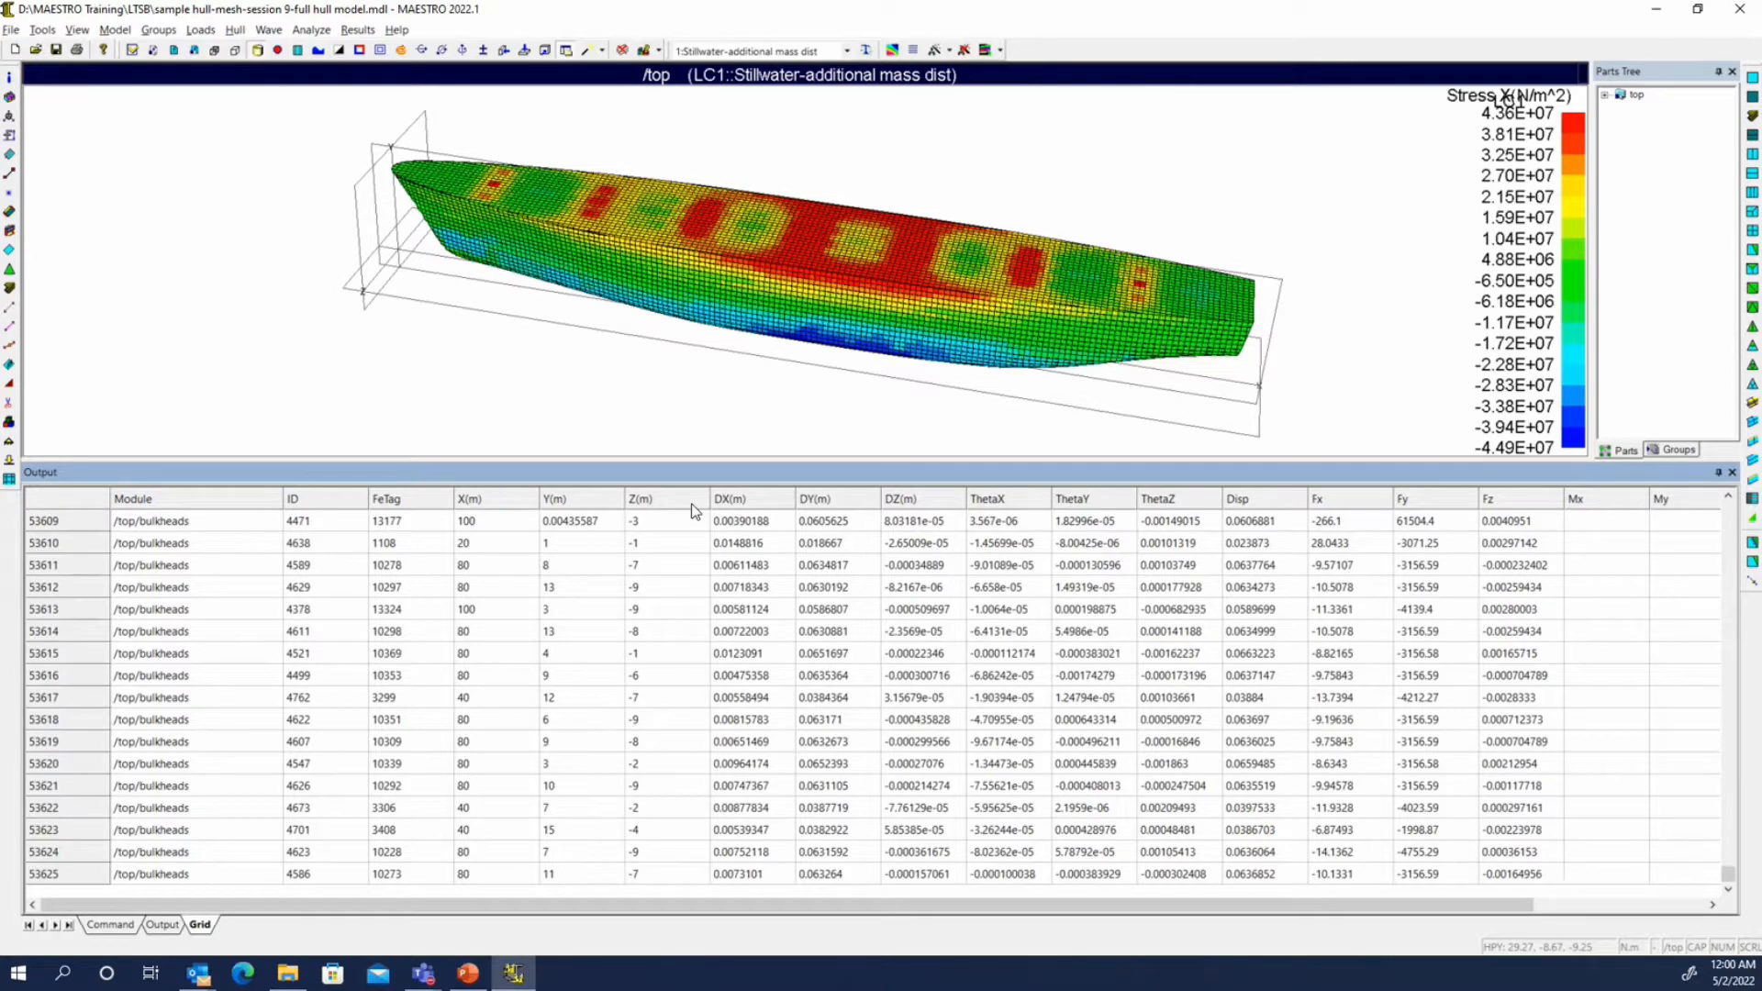
pyautogui.moveTo(695, 487); pyautogui.dragTo(689, 787)
pyautogui.scroll(3, 642, 508)
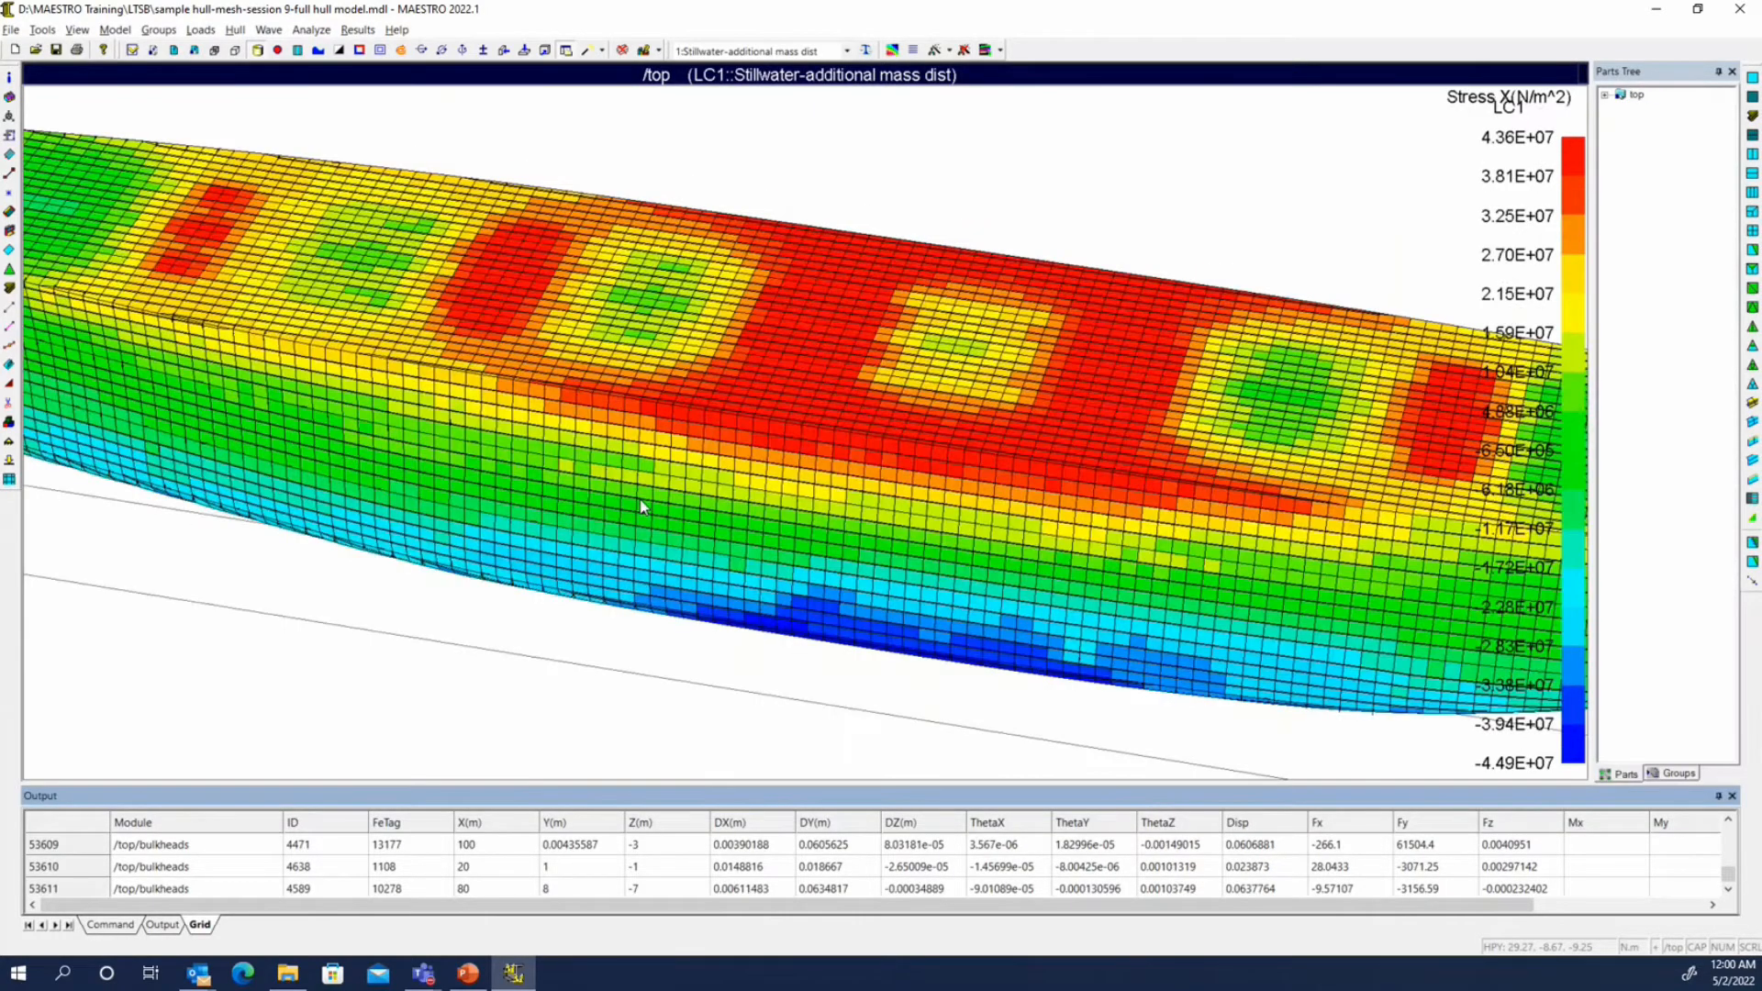
pyautogui.scroll(-5, 642, 507)
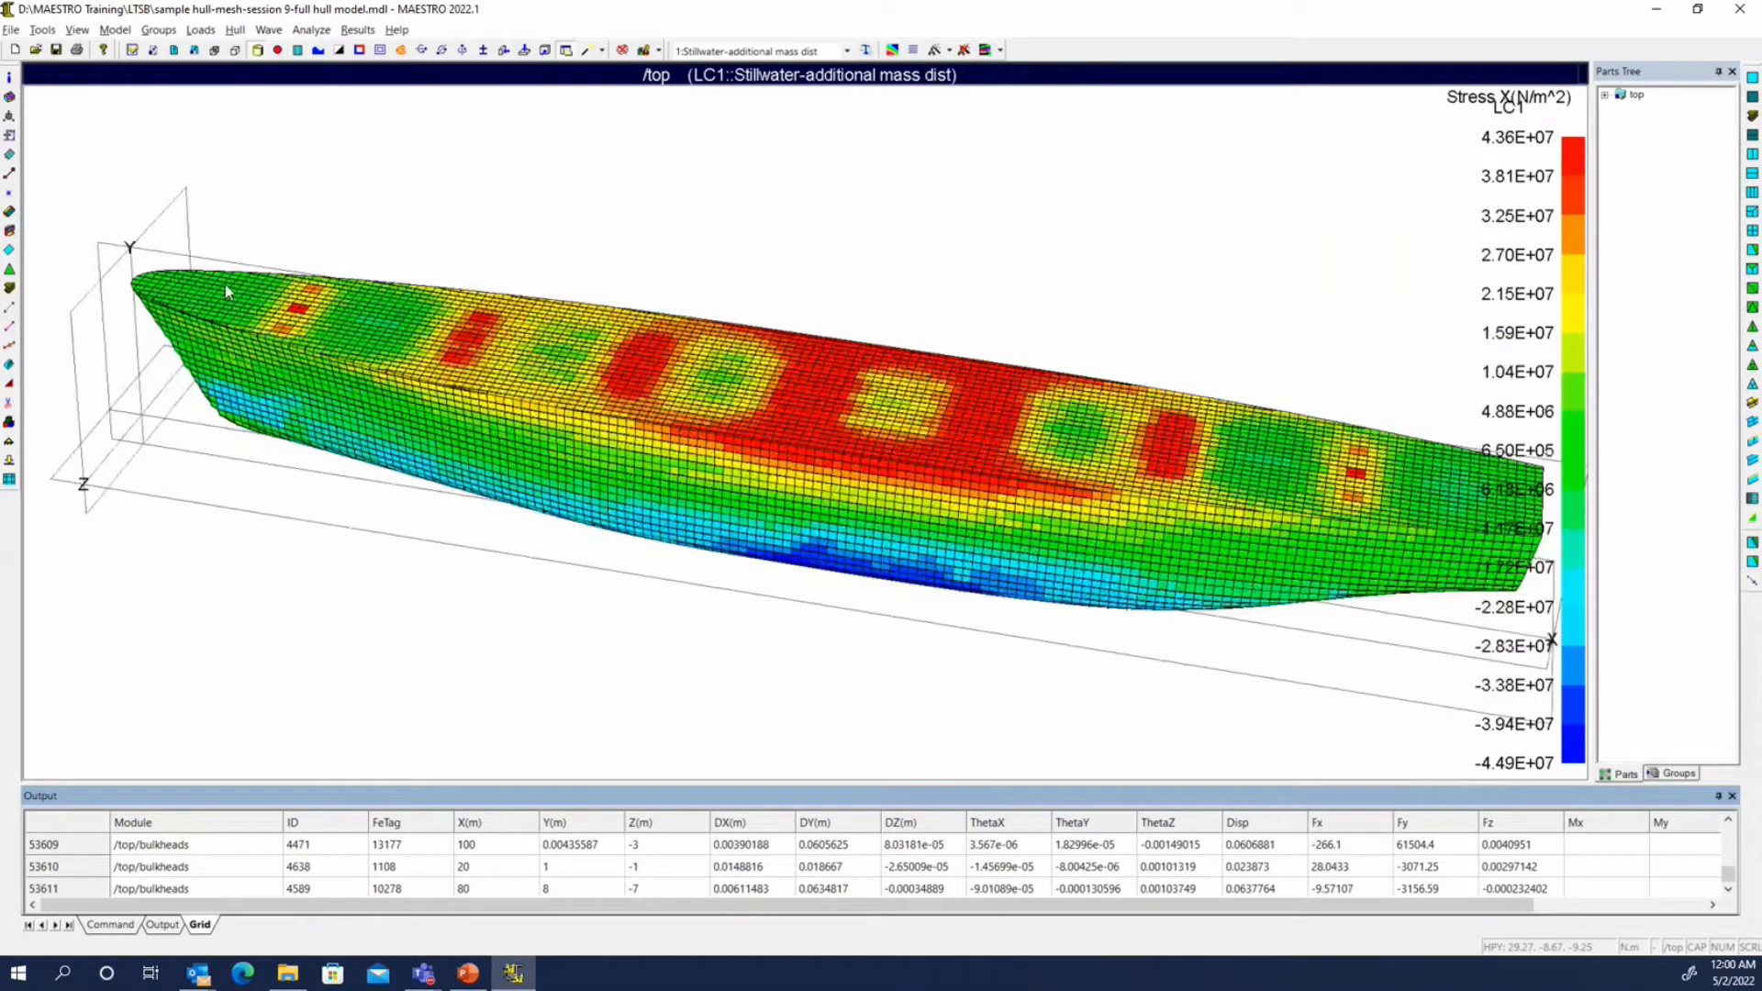
pyautogui.scroll(1, 1423, 446)
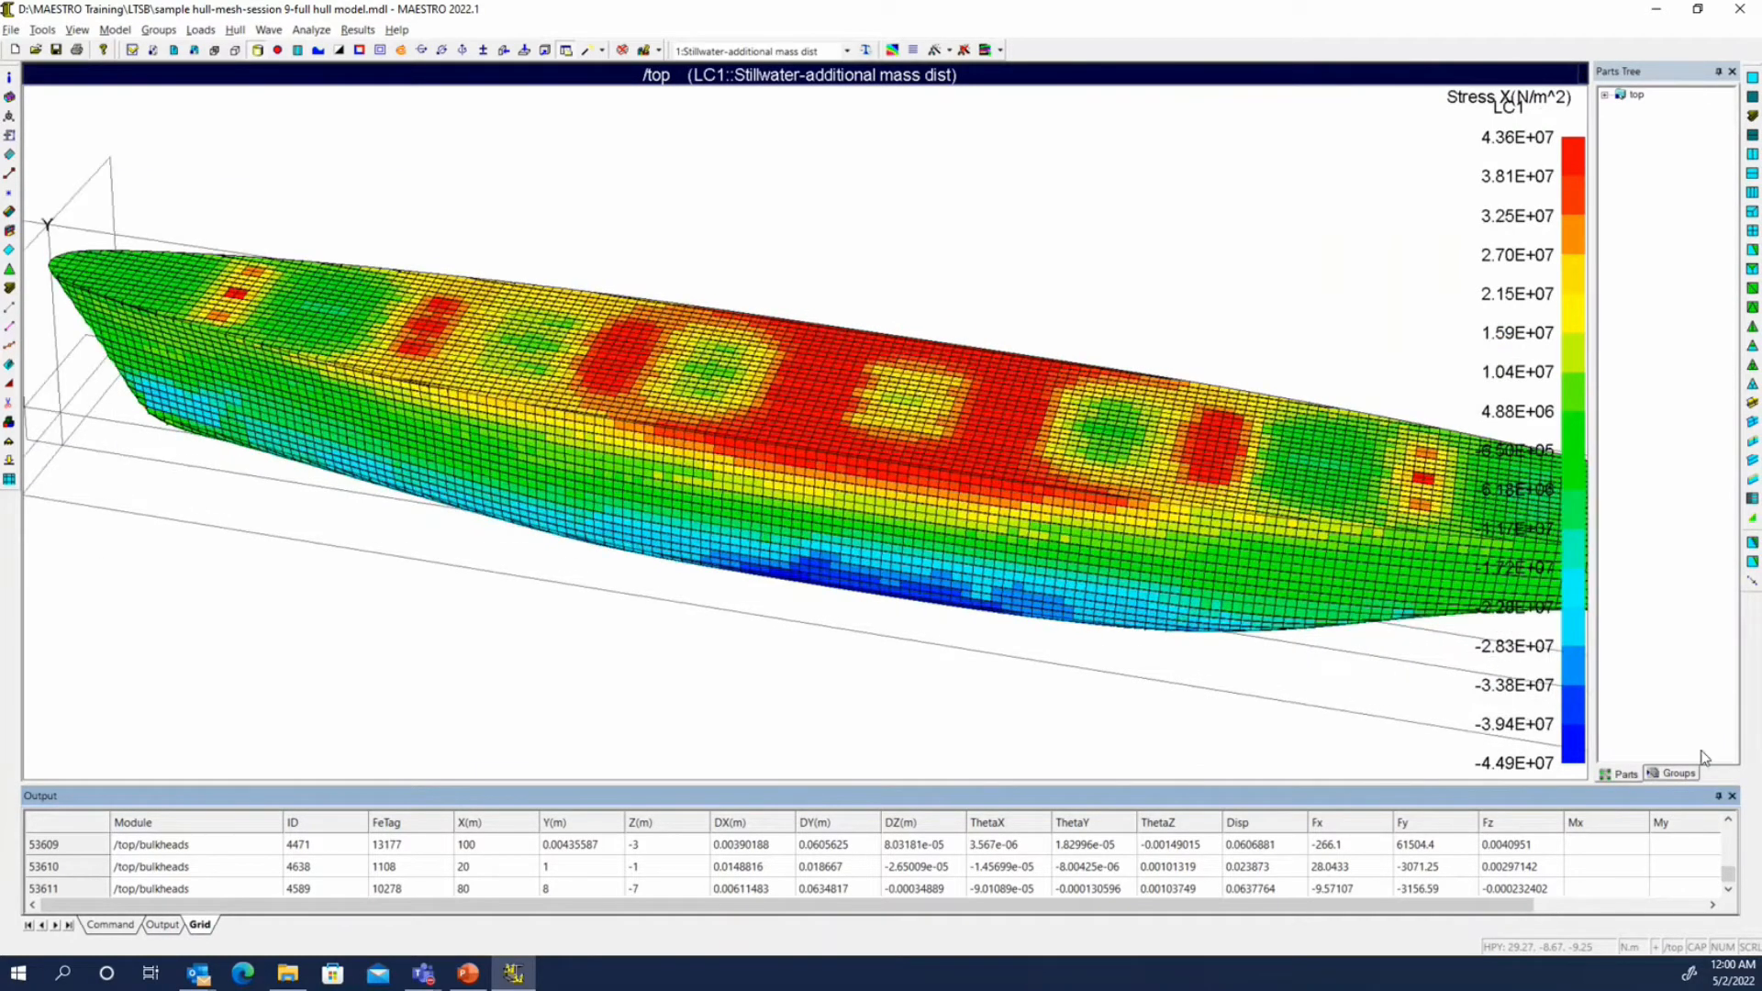
# Switch the hull model display from the stress contour to Element Type colouring
pyautogui.rightClick(806, 266)
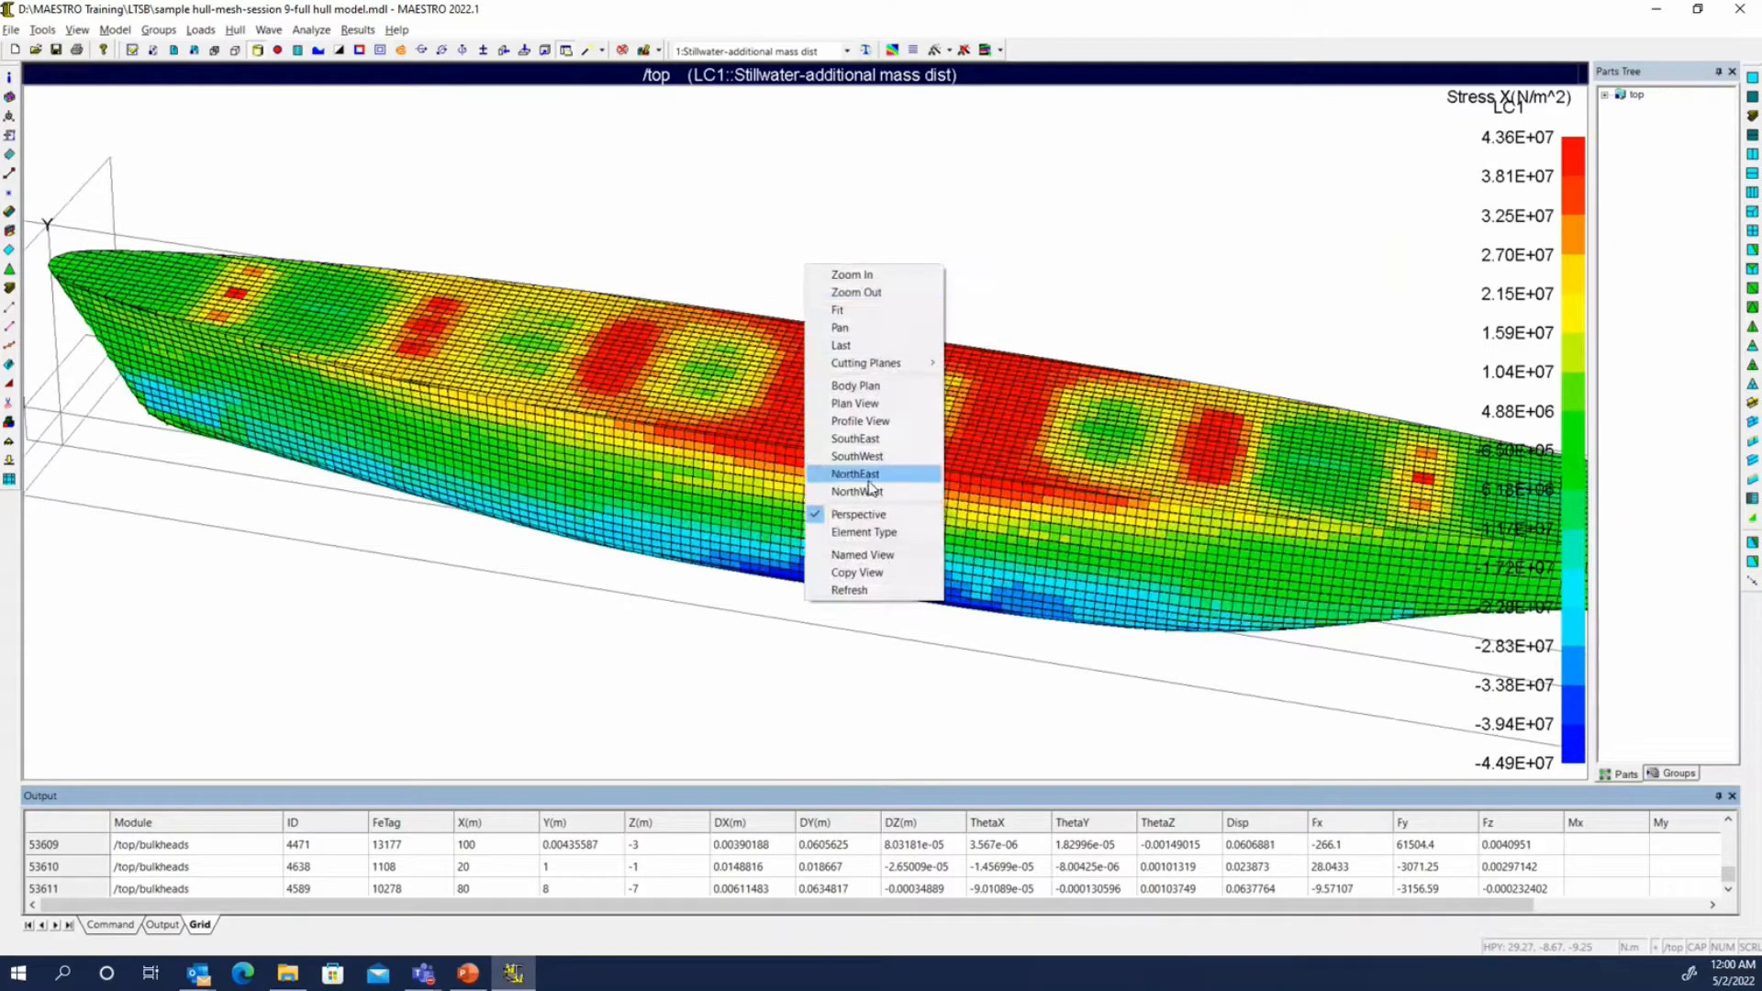
pyautogui.click(865, 532)
pyautogui.scroll(3, 767, 402)
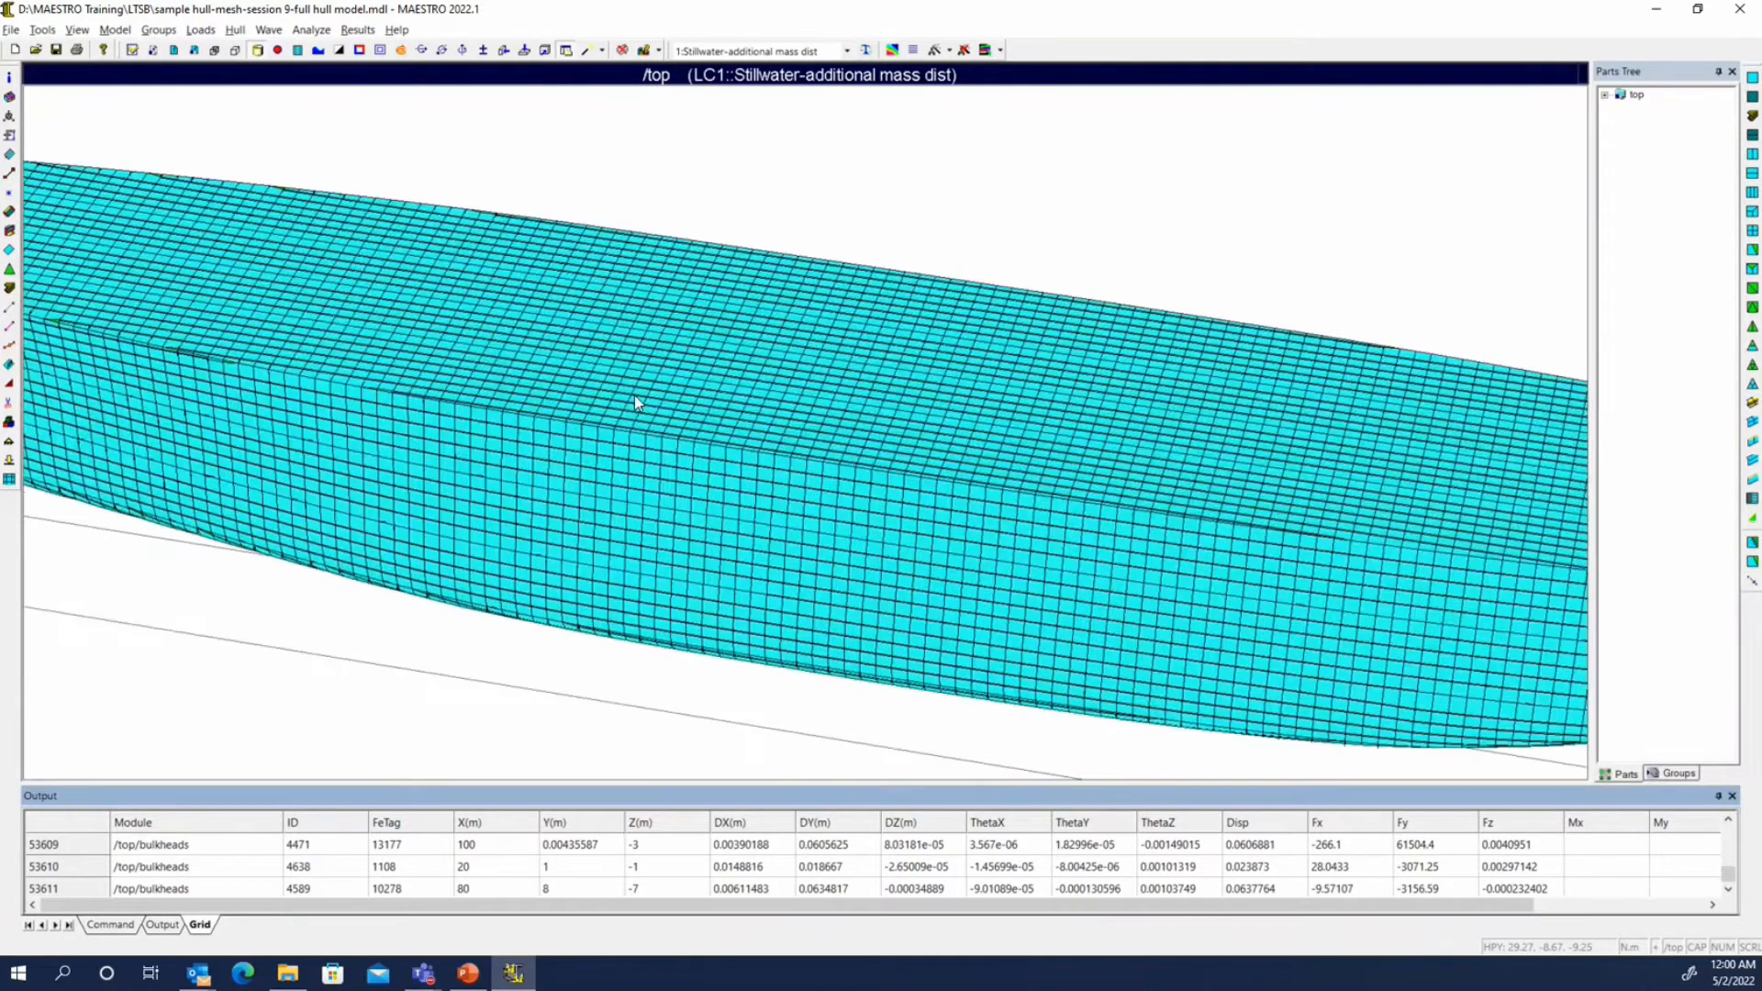
pyautogui.moveTo(635, 395); pyautogui.dragTo(678, 389, button='middle')
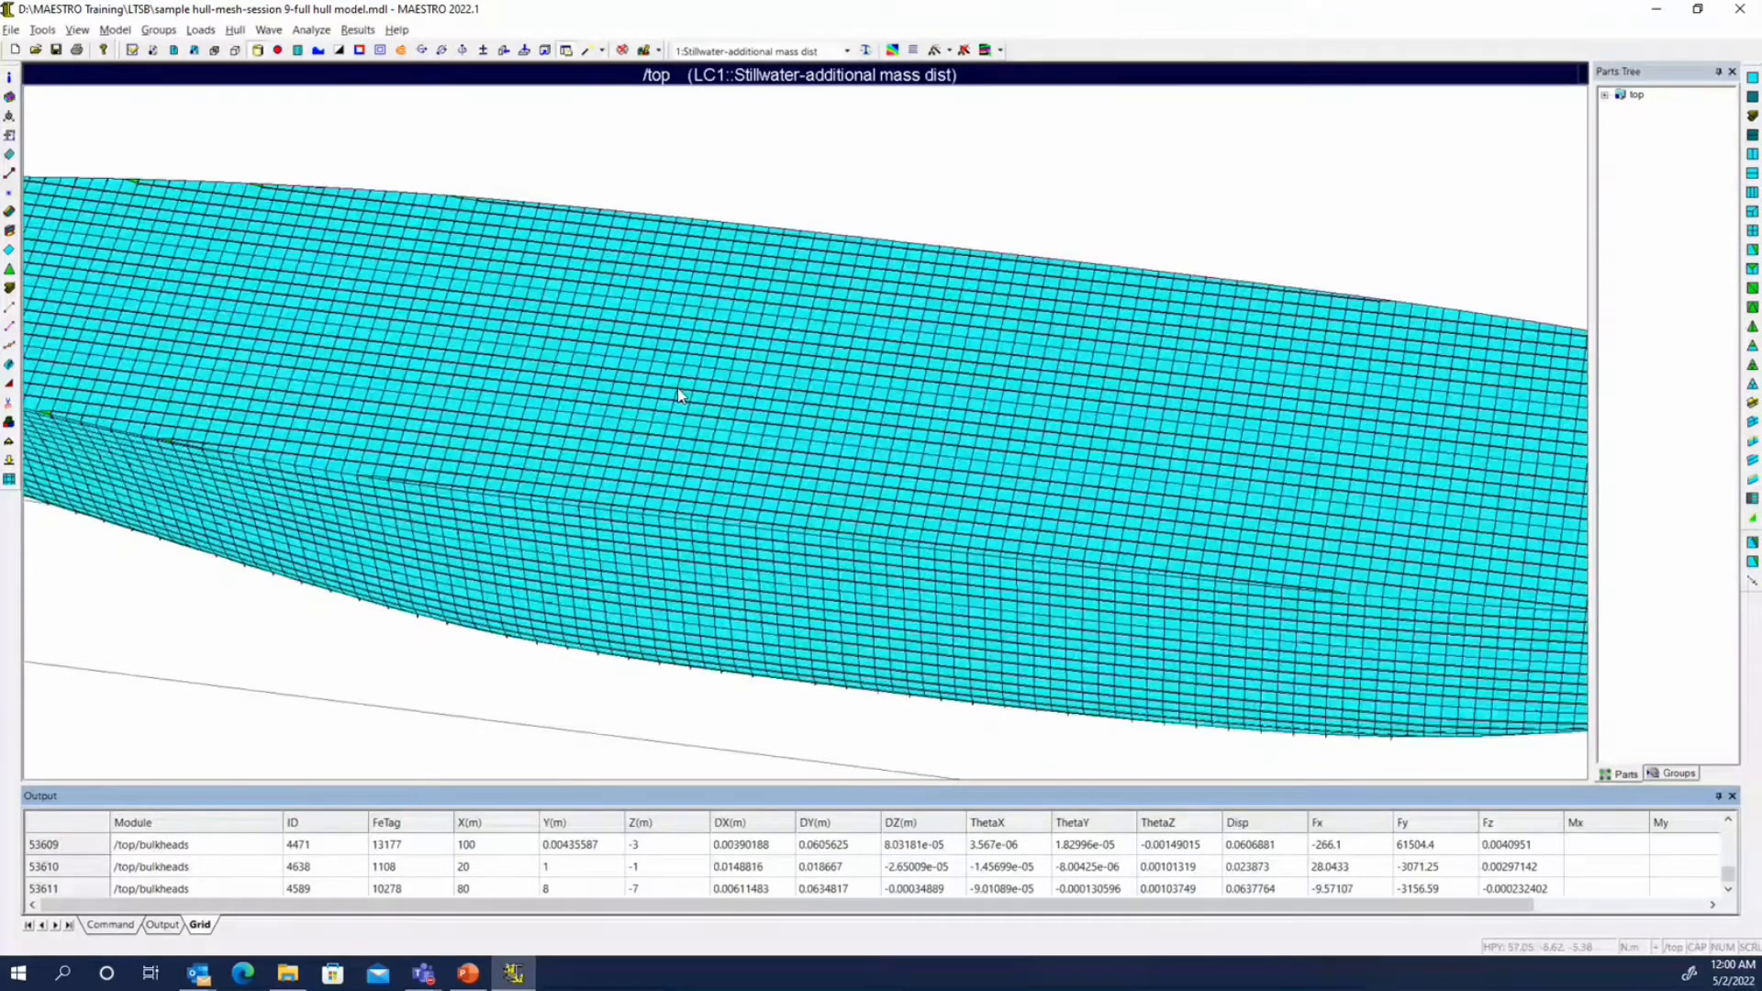
pyautogui.scroll(2, 743, 322)
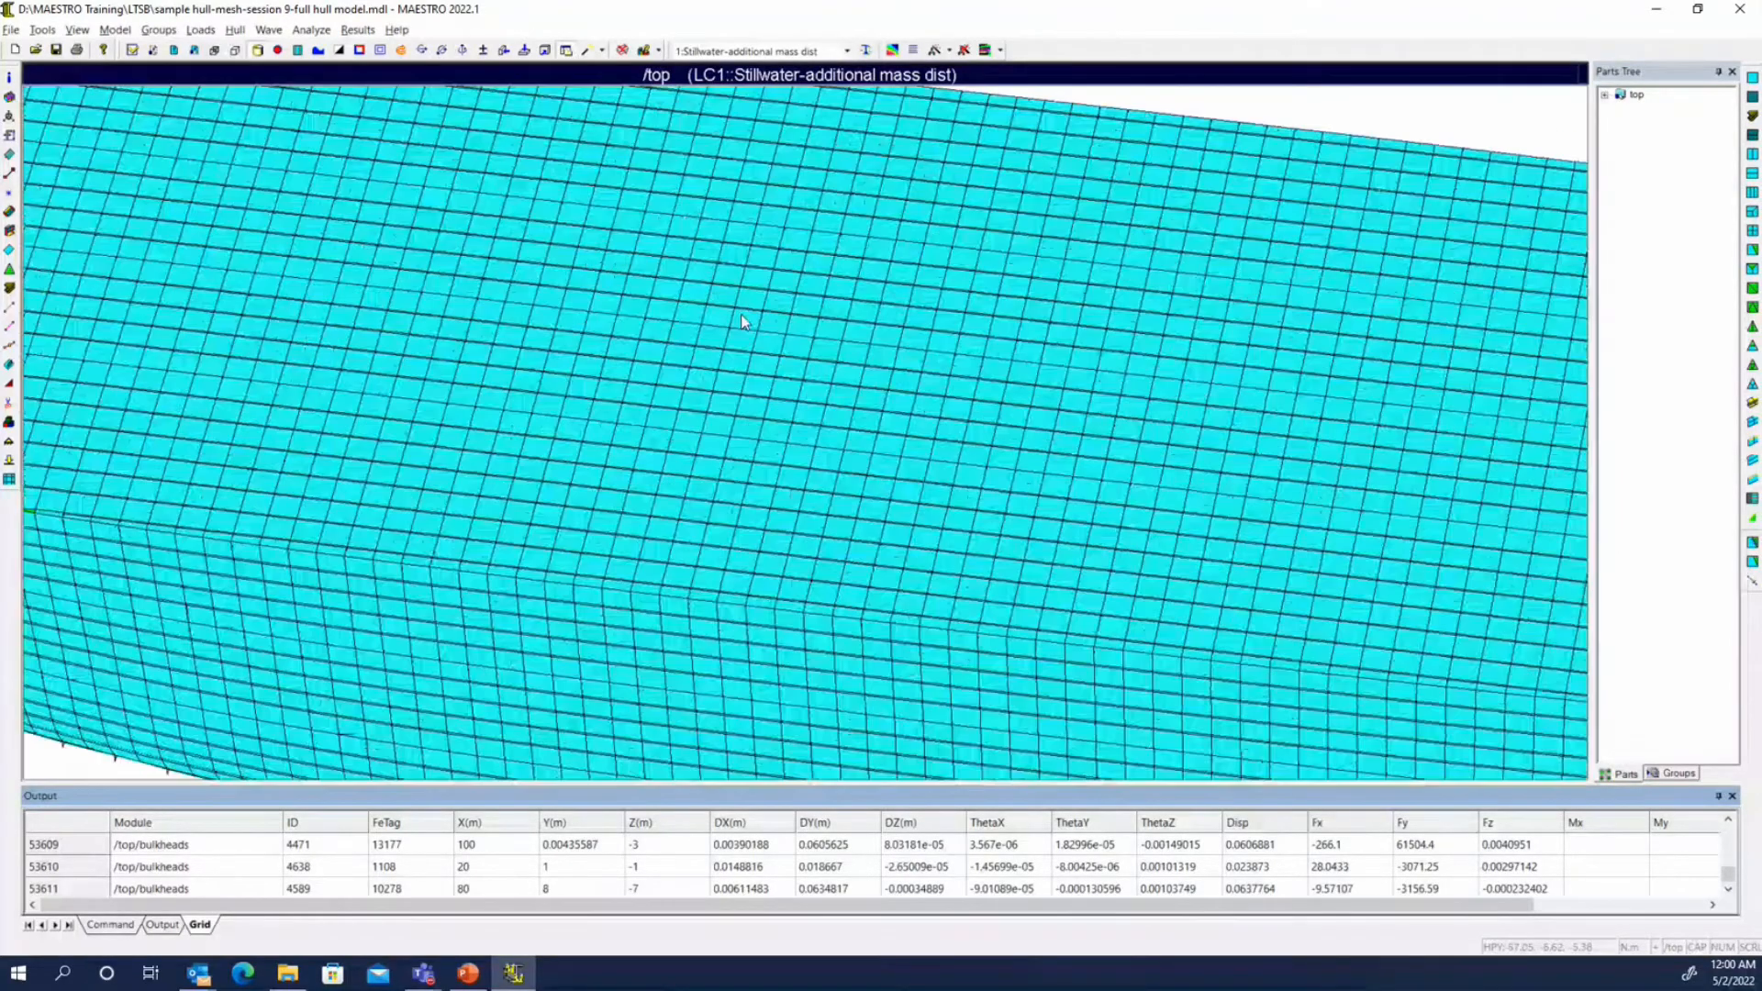
pyautogui.click(158, 29)
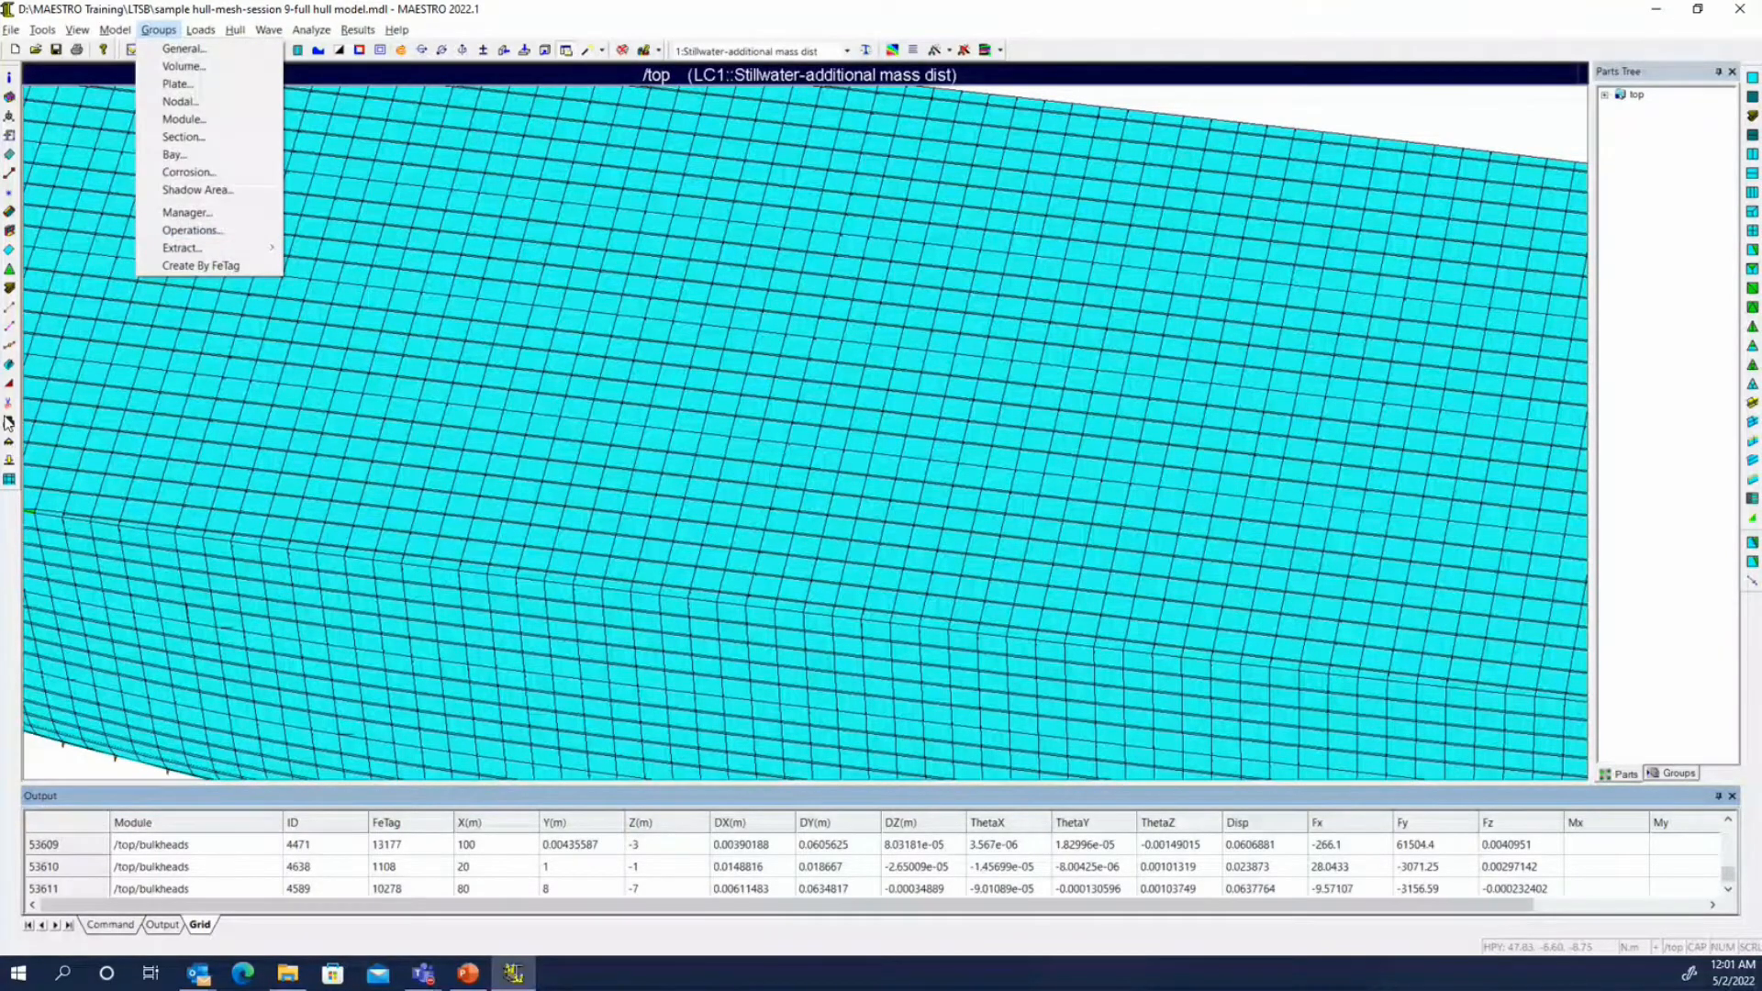
pyautogui.click(184, 49)
pyautogui.moveTo(776, 351); pyautogui.dragTo(1099, 60)
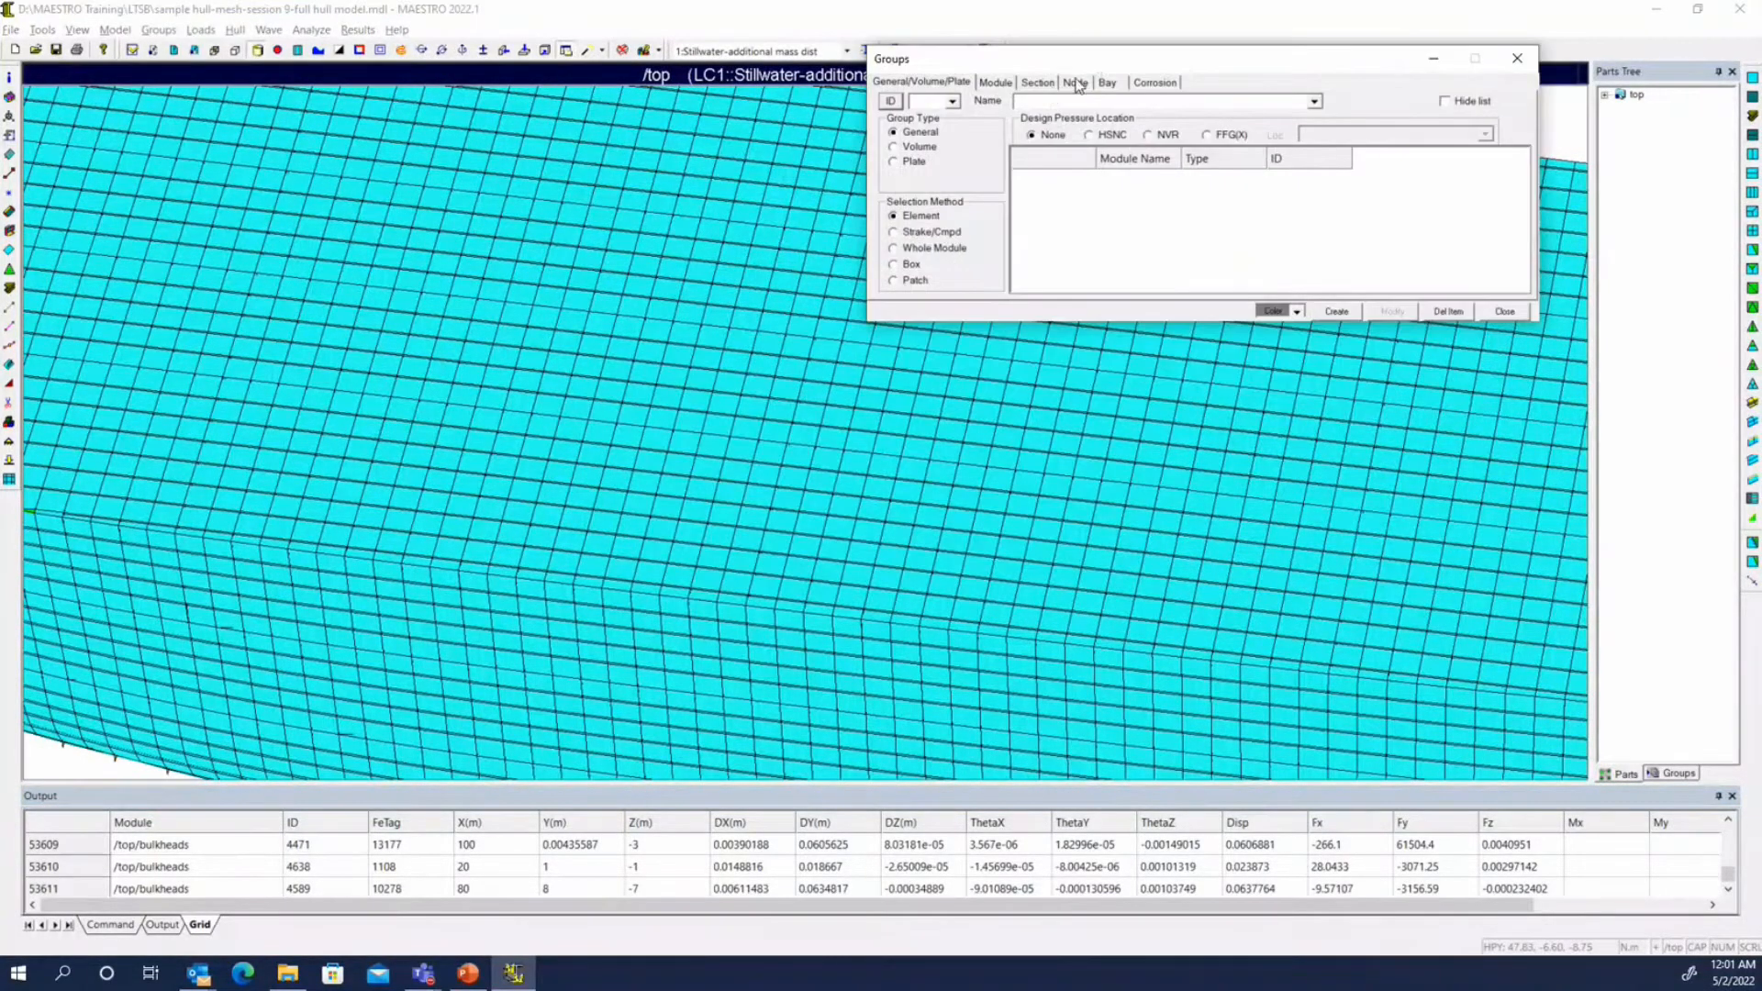
pyautogui.click(1074, 81)
pyautogui.click(894, 102)
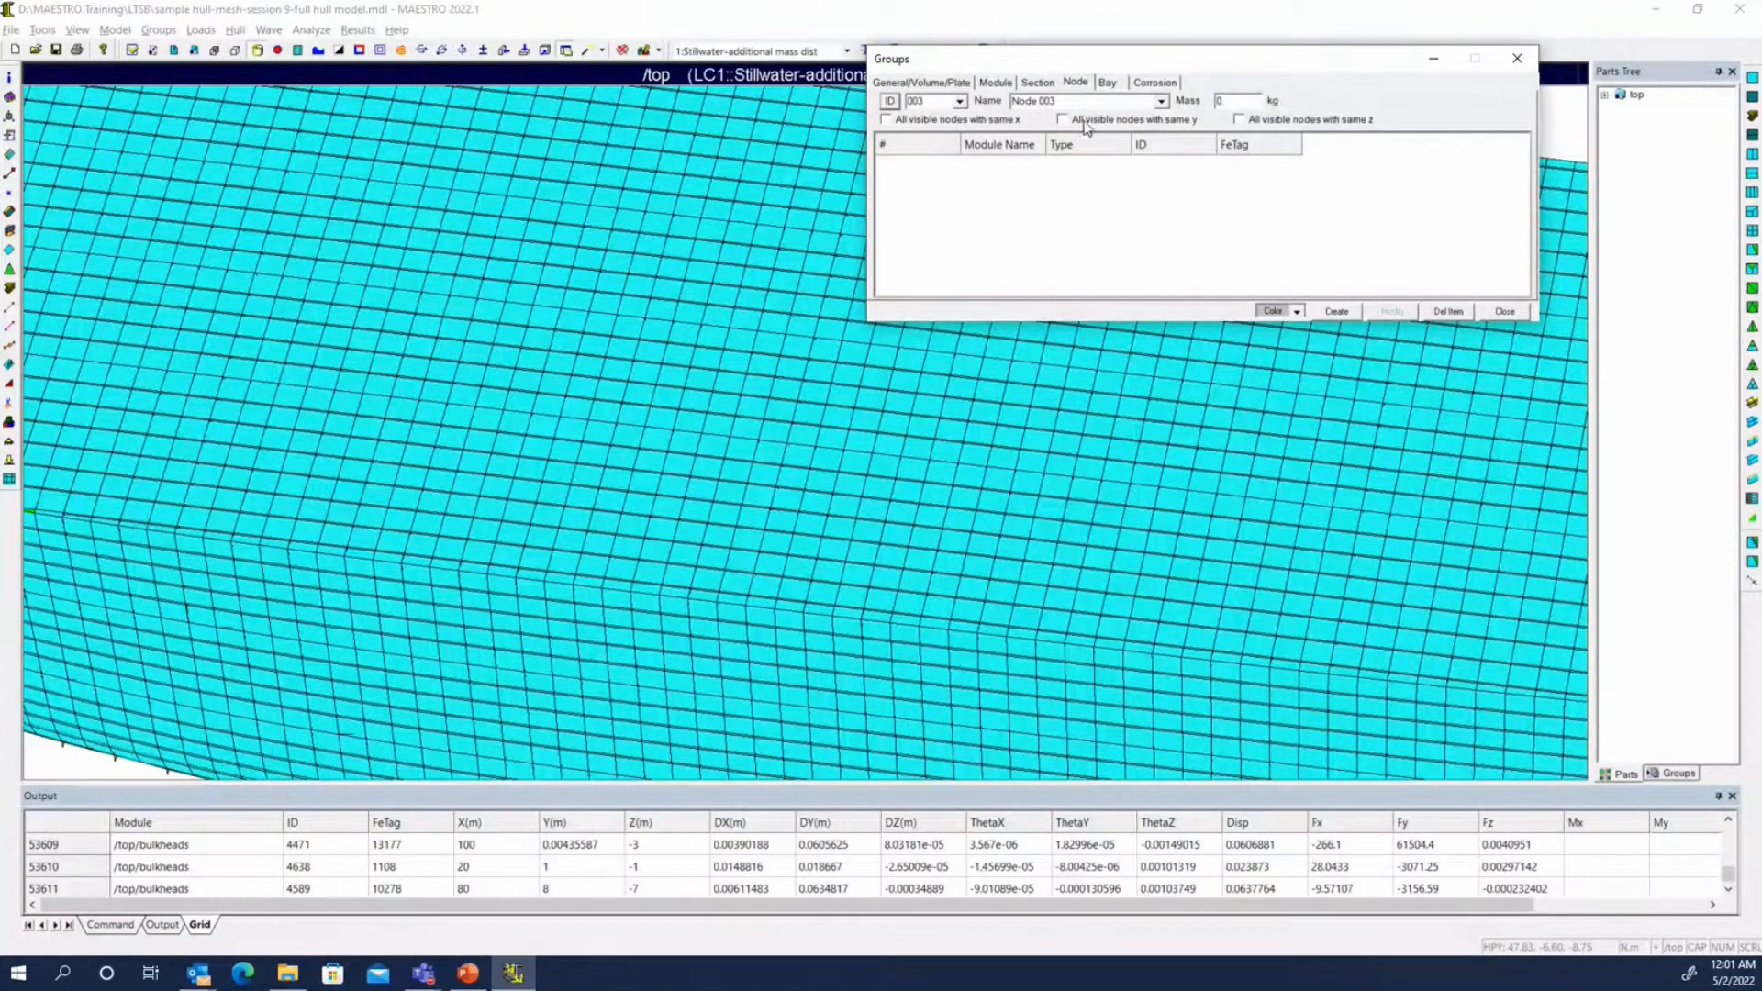
pyautogui.click(1505, 311)
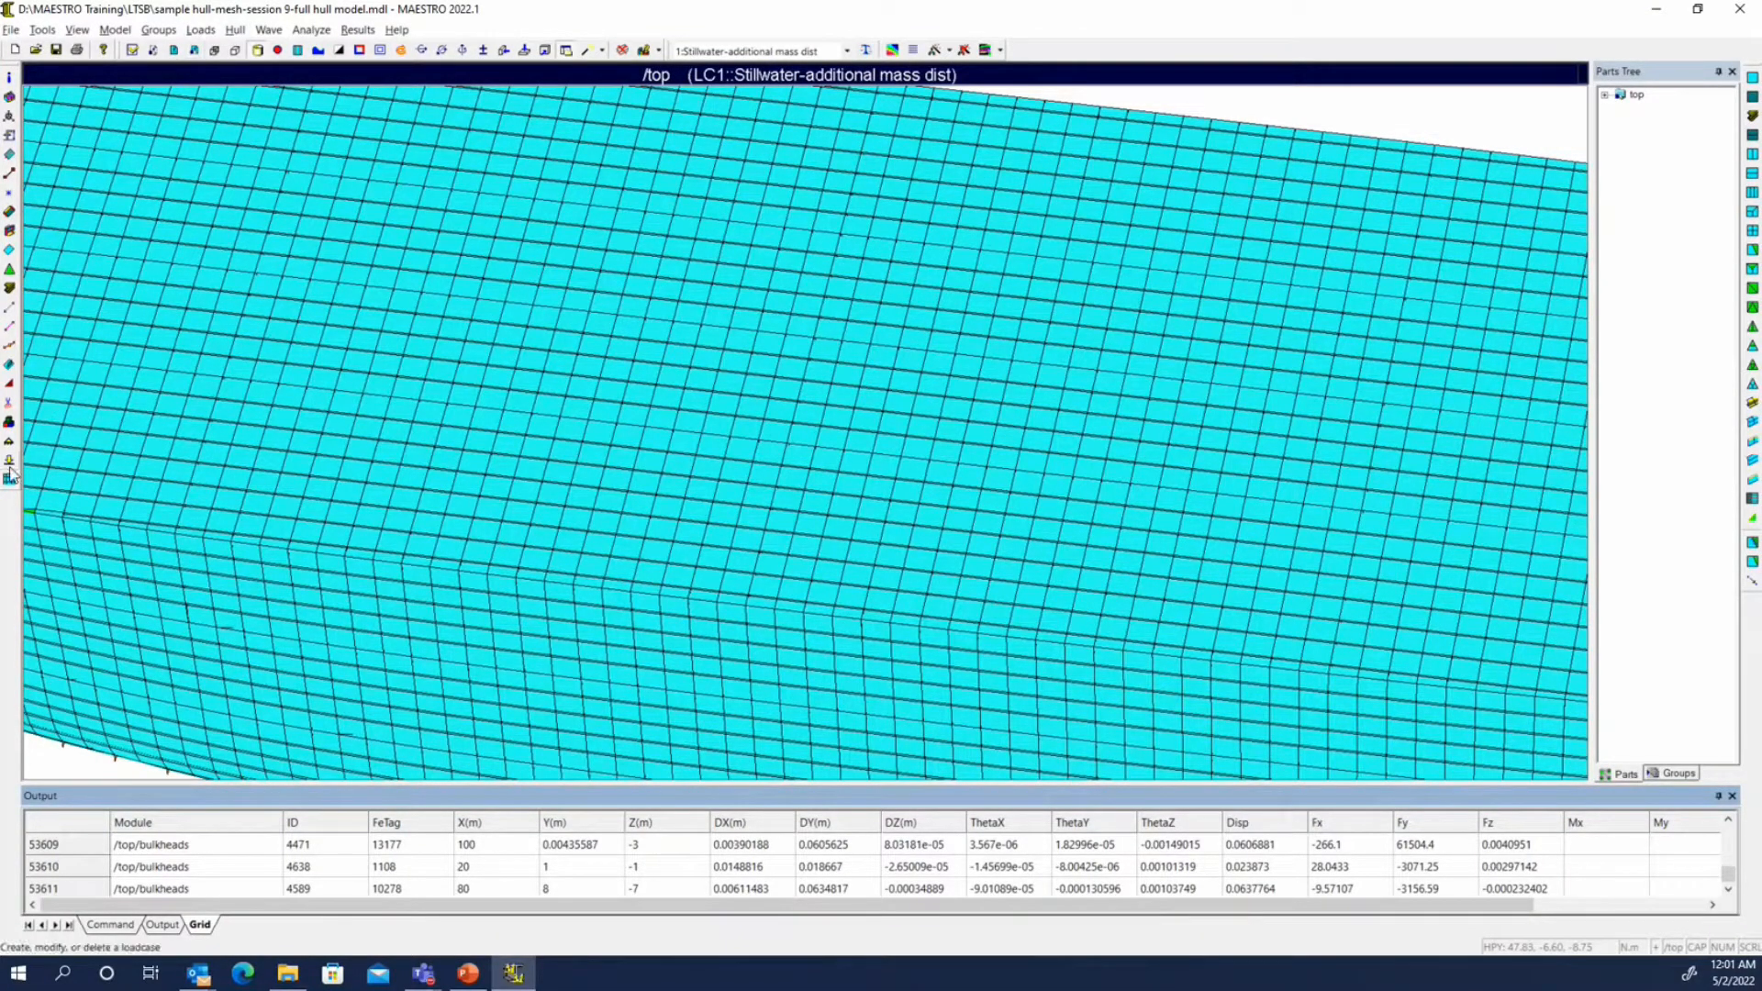
# Create the general group General 002 from the upper deck's plate elements
pyautogui.click(9, 422)
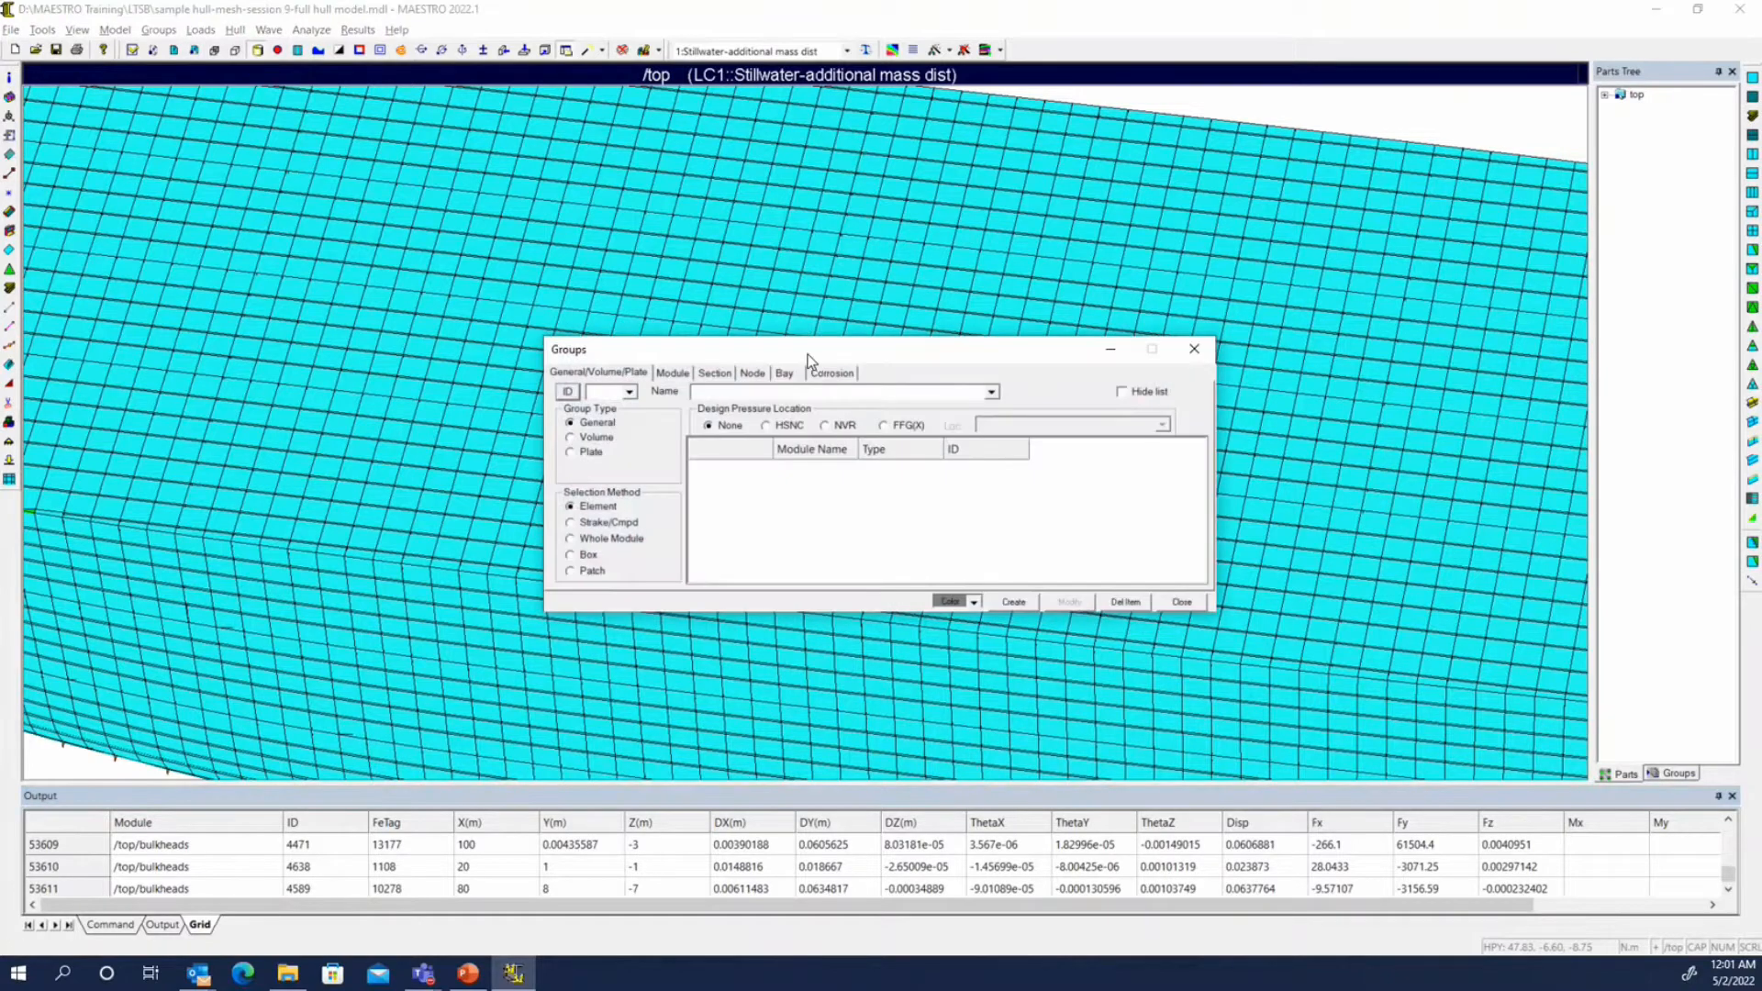
pyautogui.moveTo(808, 357); pyautogui.dragTo(1063, 70)
pyautogui.click(822, 104)
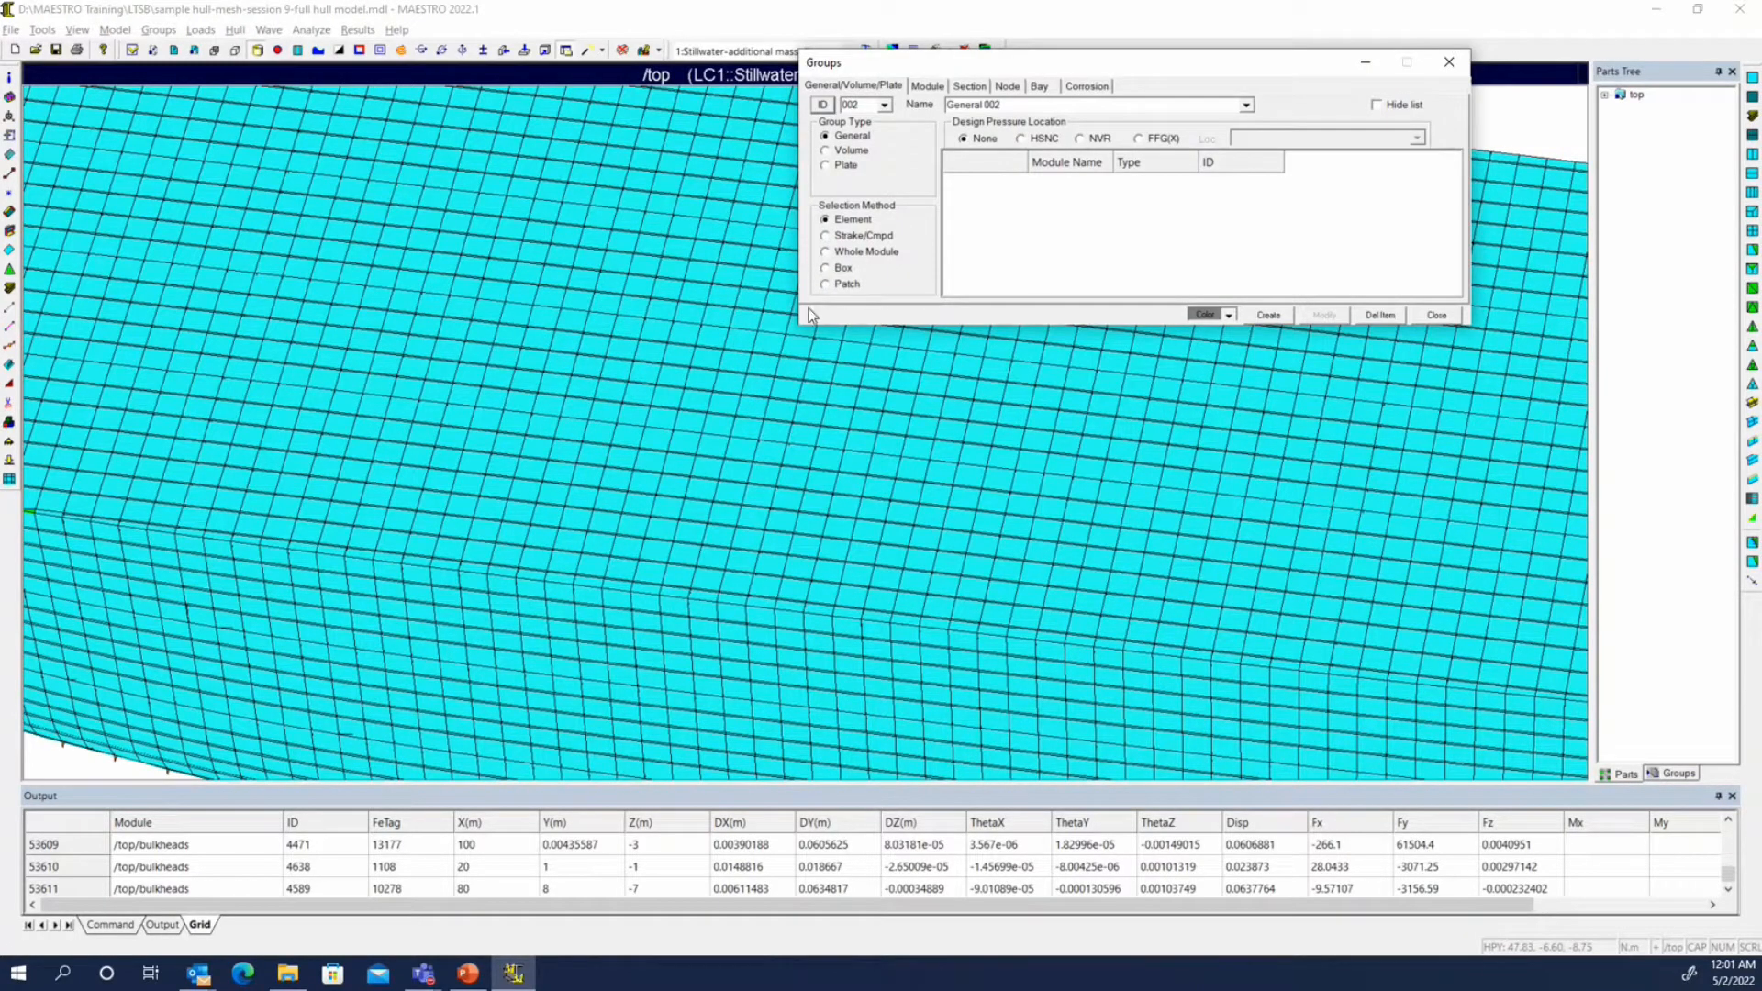
pyautogui.click(706, 358)
pyautogui.rightClick(1153, 236)
pyautogui.click(1250, 318)
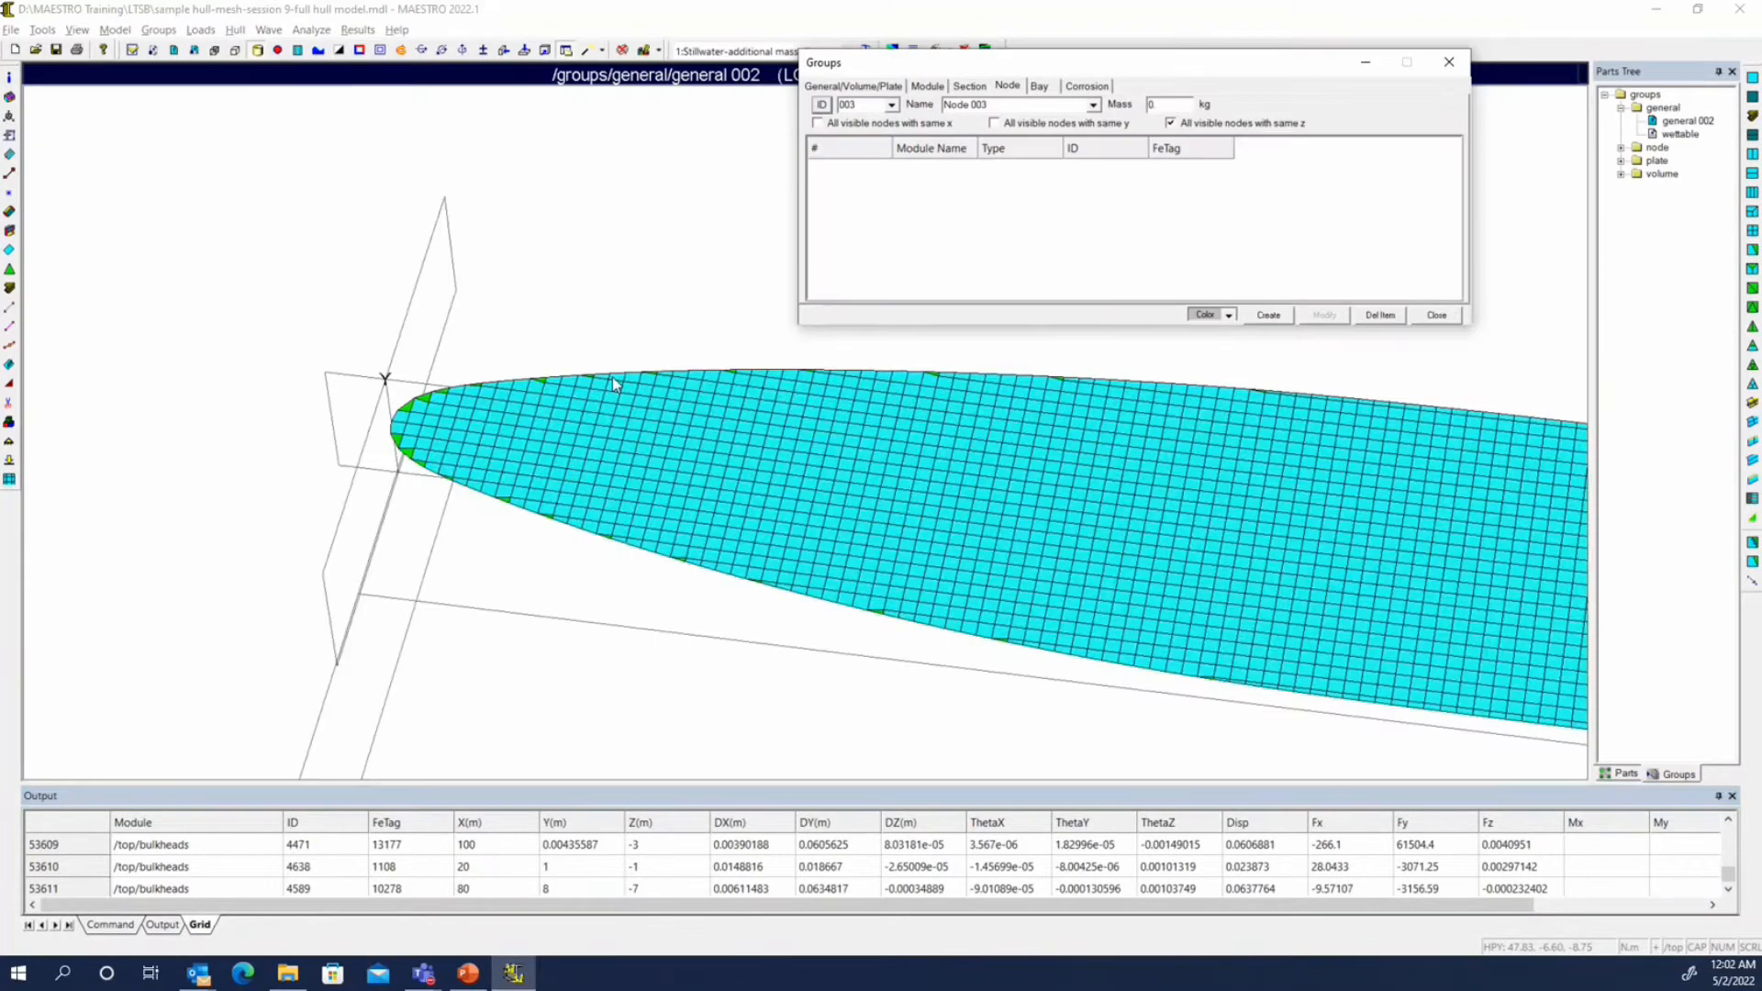
# Display the whole top part again and bring the girders on the deck's underside into view
pyautogui.rightClick(1636, 95)
pyautogui.click(1646, 120)
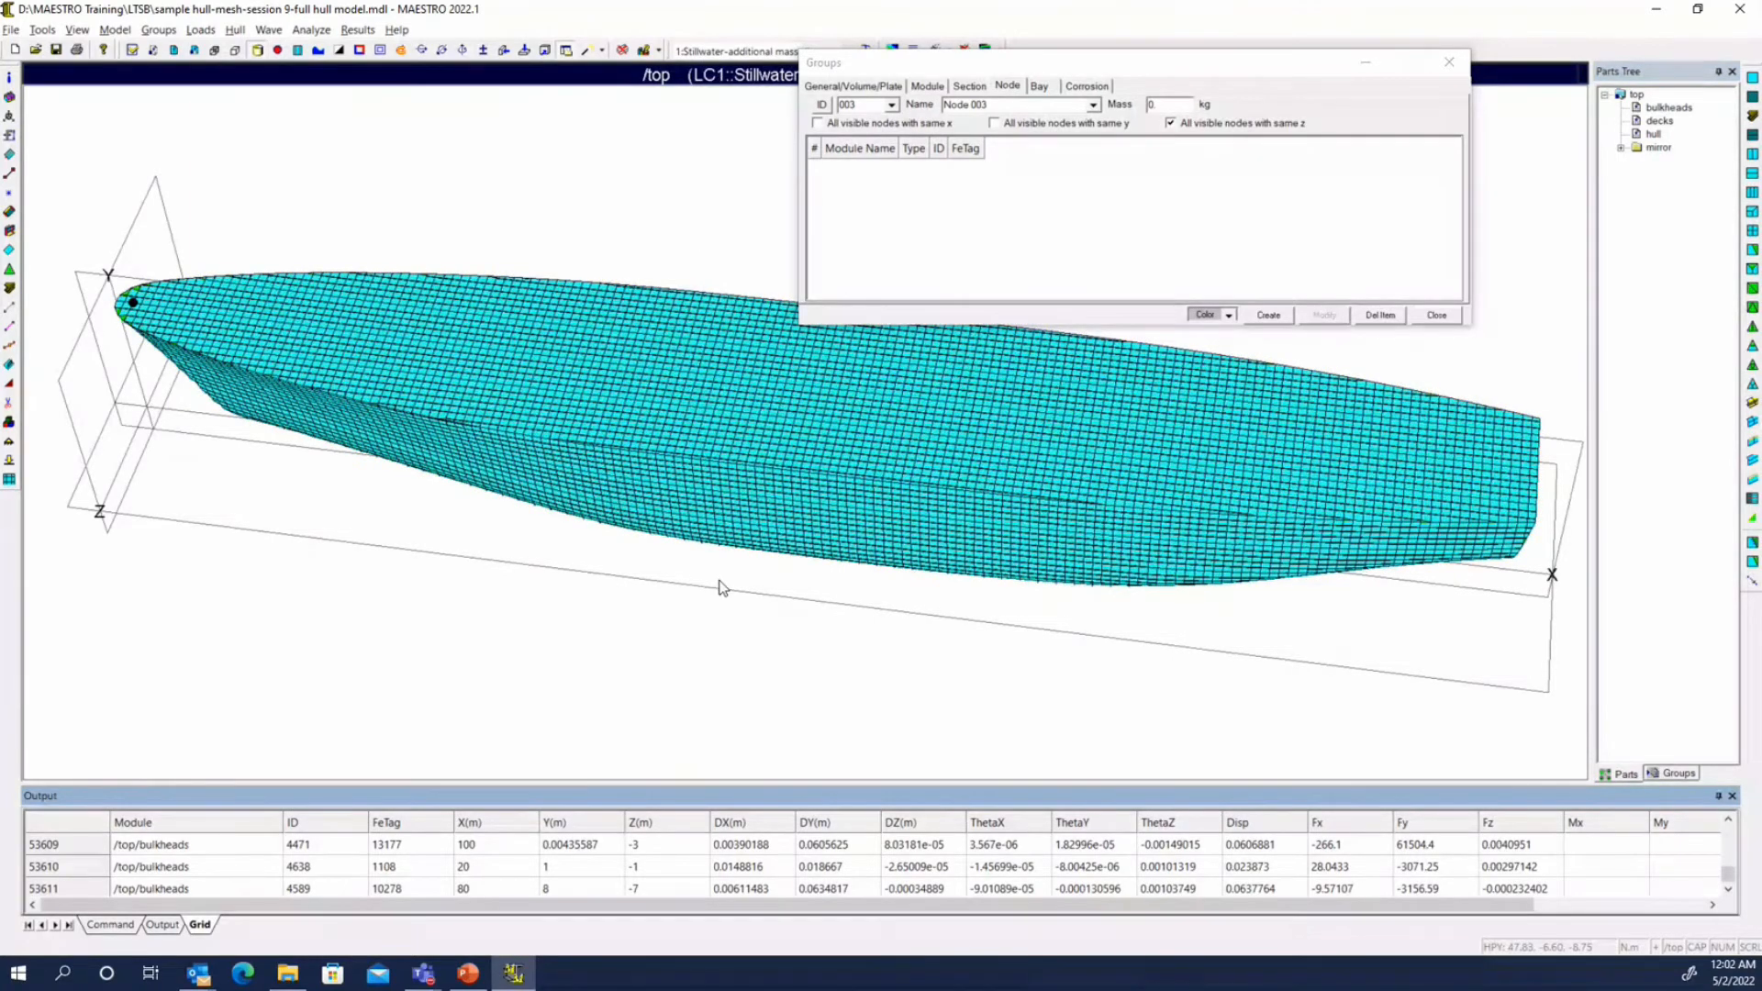
pyautogui.moveTo(720, 581); pyautogui.dragTo(760, 559, button='middle')
pyautogui.scroll(5, 761, 560)
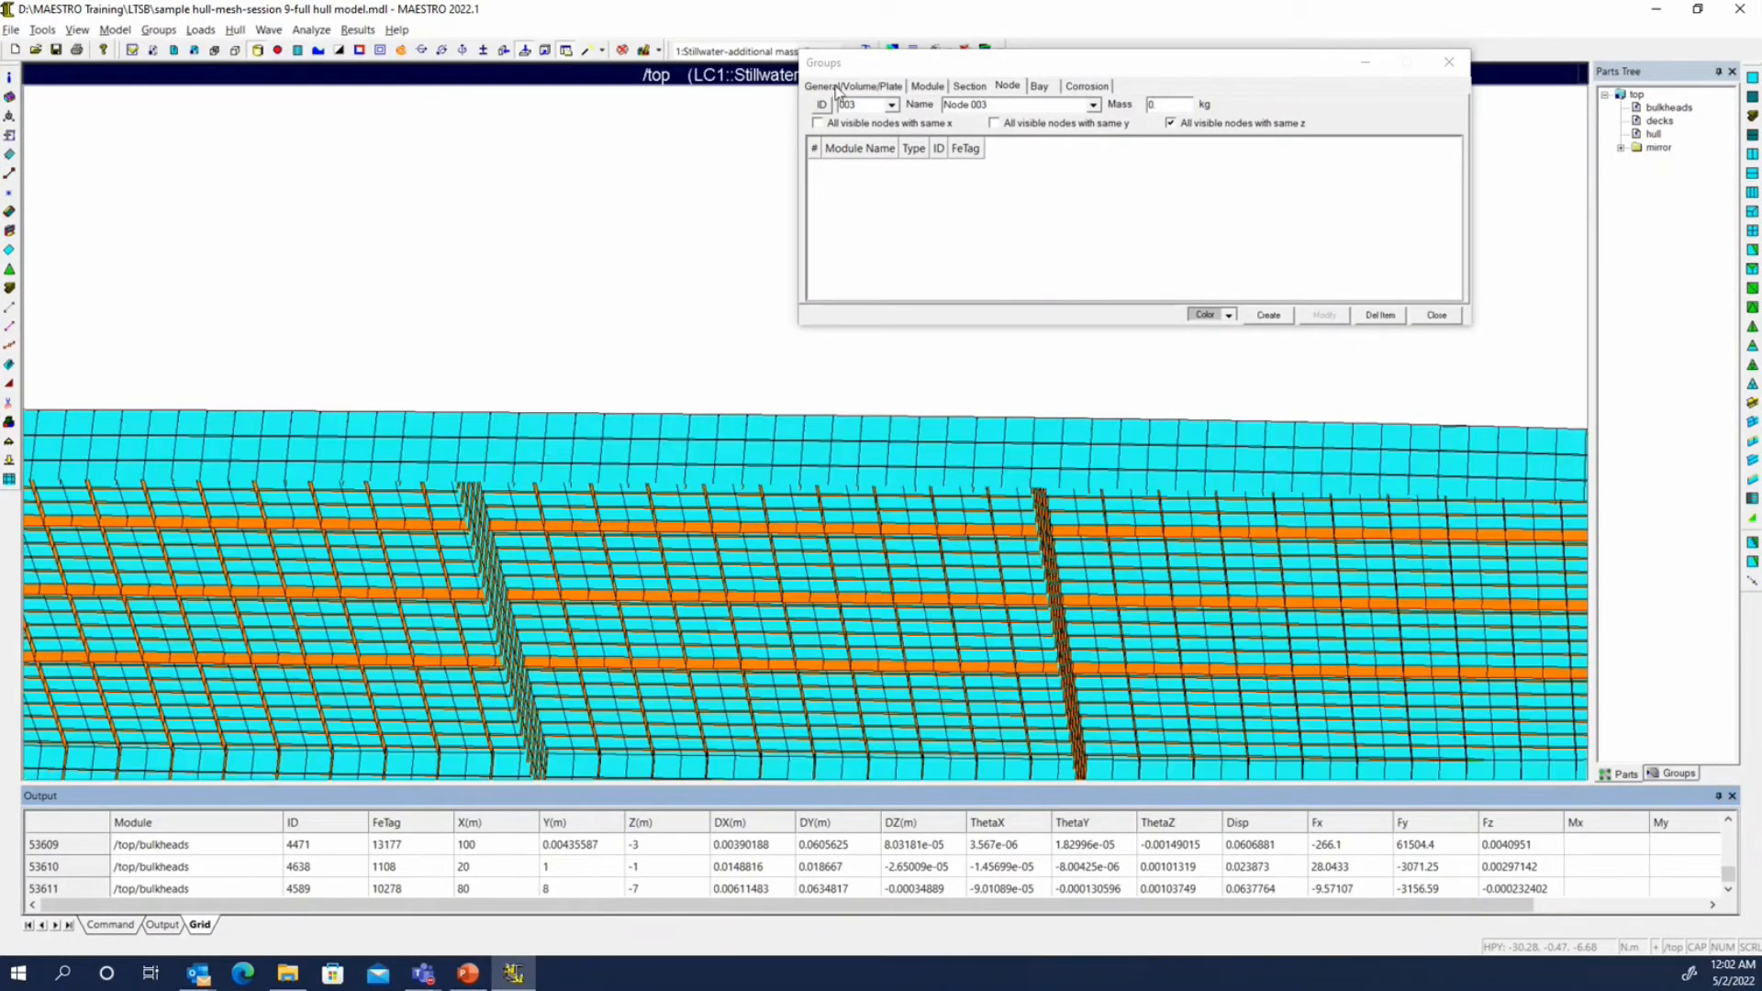
# Create the general group General 003 from the deck's centreline girder, using Add By Seed on one of its bar elements
pyautogui.click(837, 87)
pyautogui.click(796, 600)
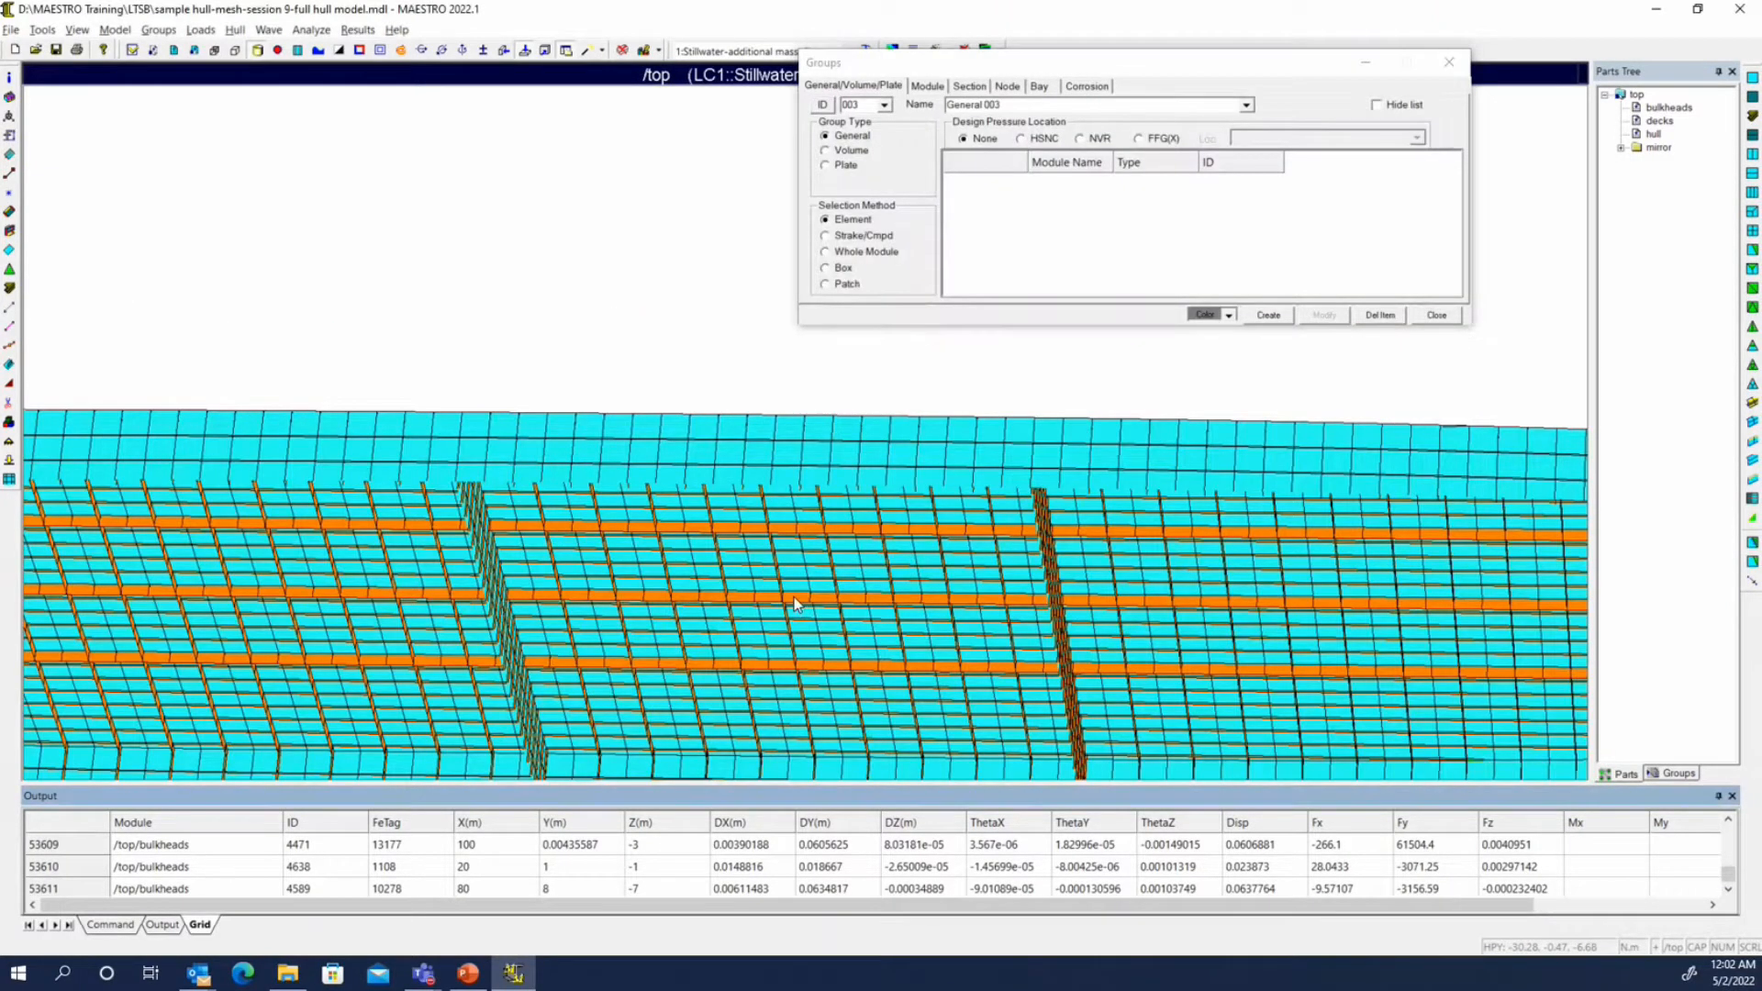
pyautogui.click(966, 213)
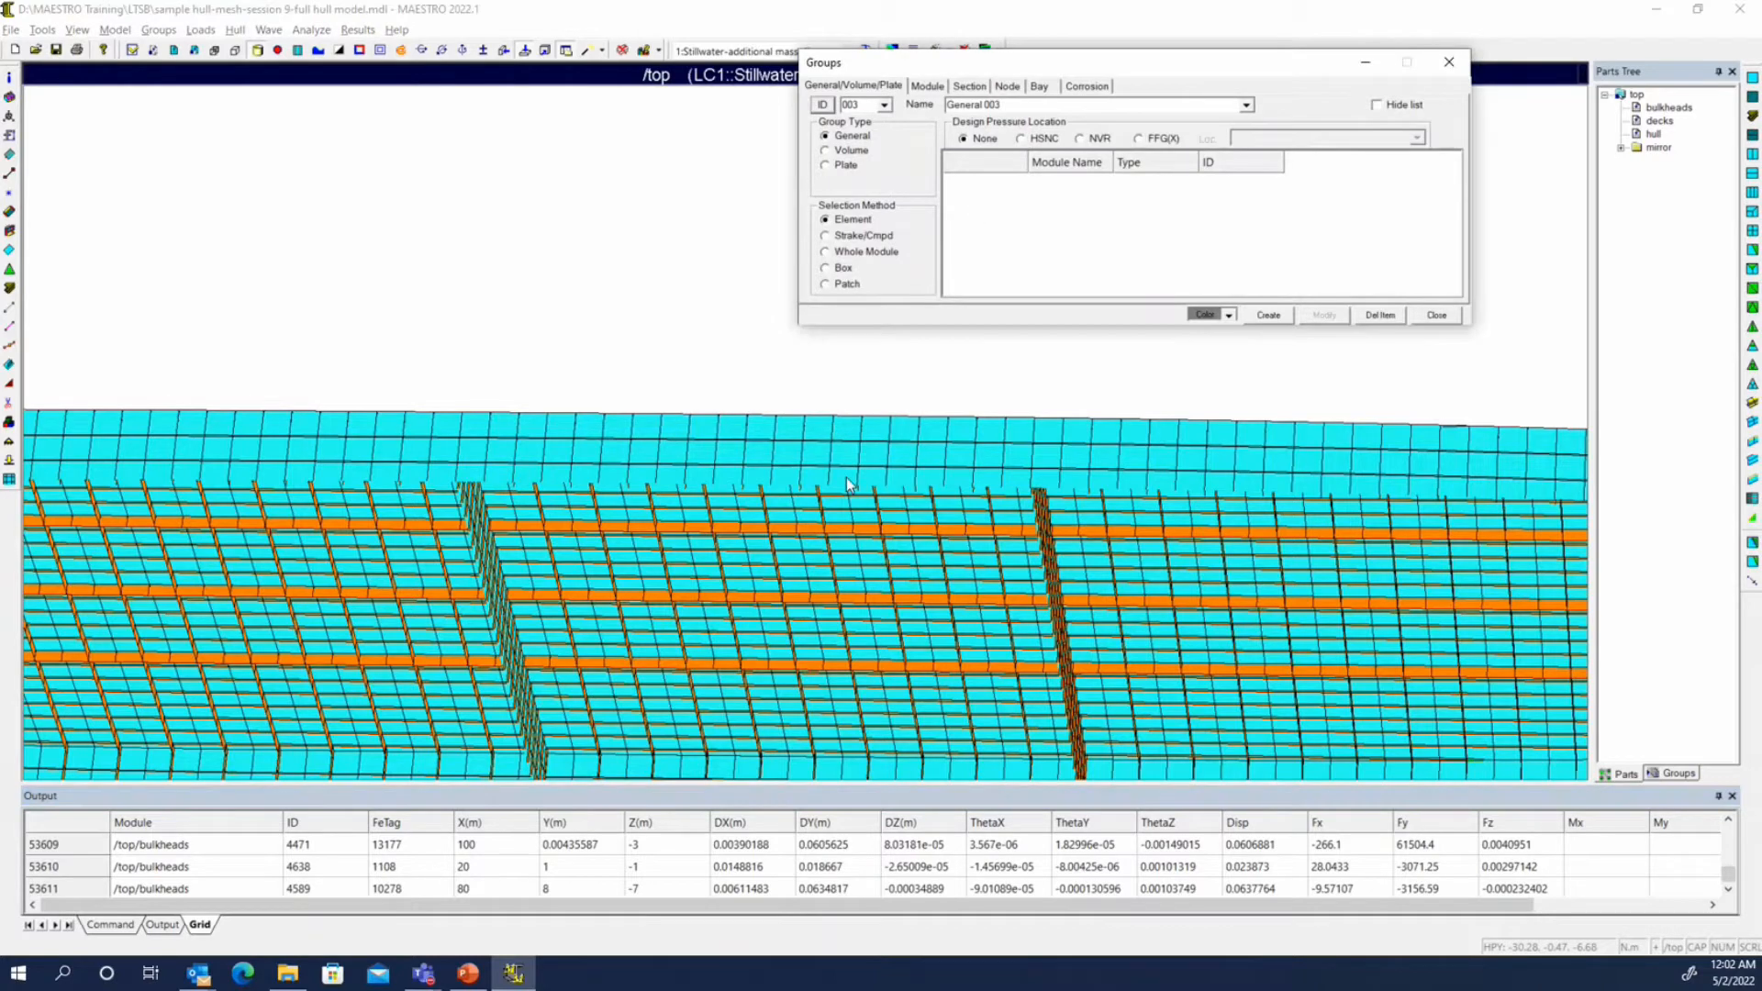
pyautogui.click(764, 595)
pyautogui.rightClick(1032, 249)
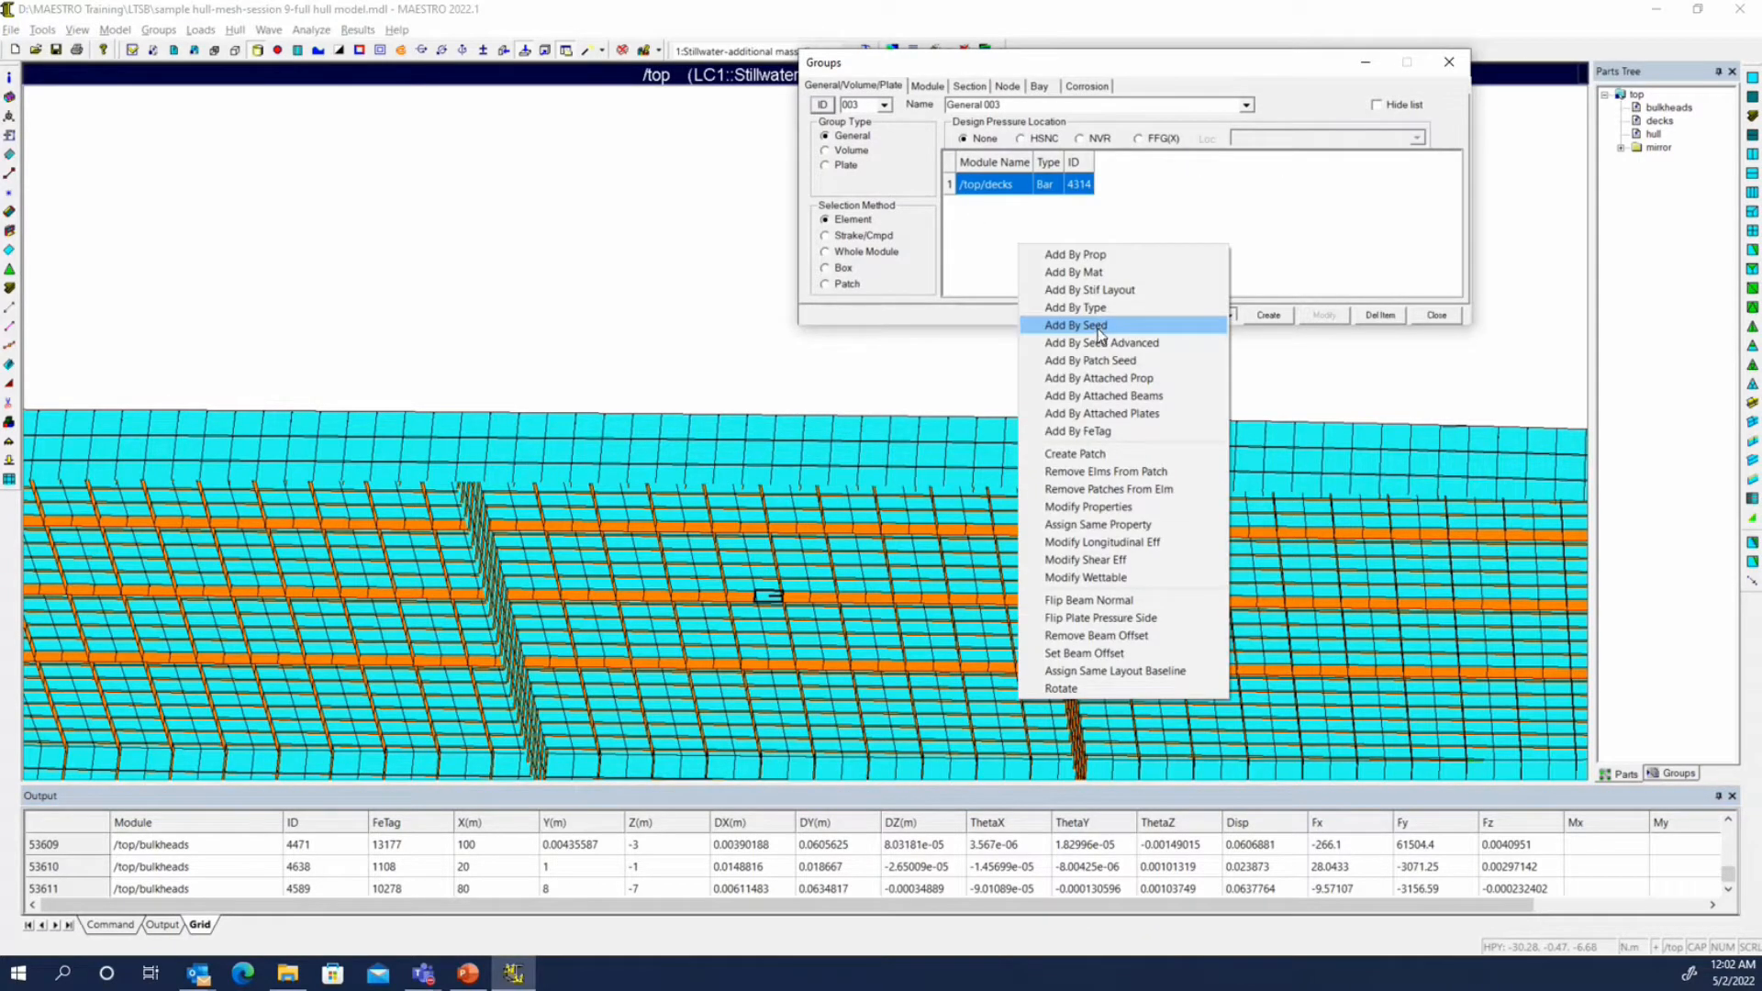
pyautogui.click(1098, 330)
pyautogui.scroll(-5, 921, 550)
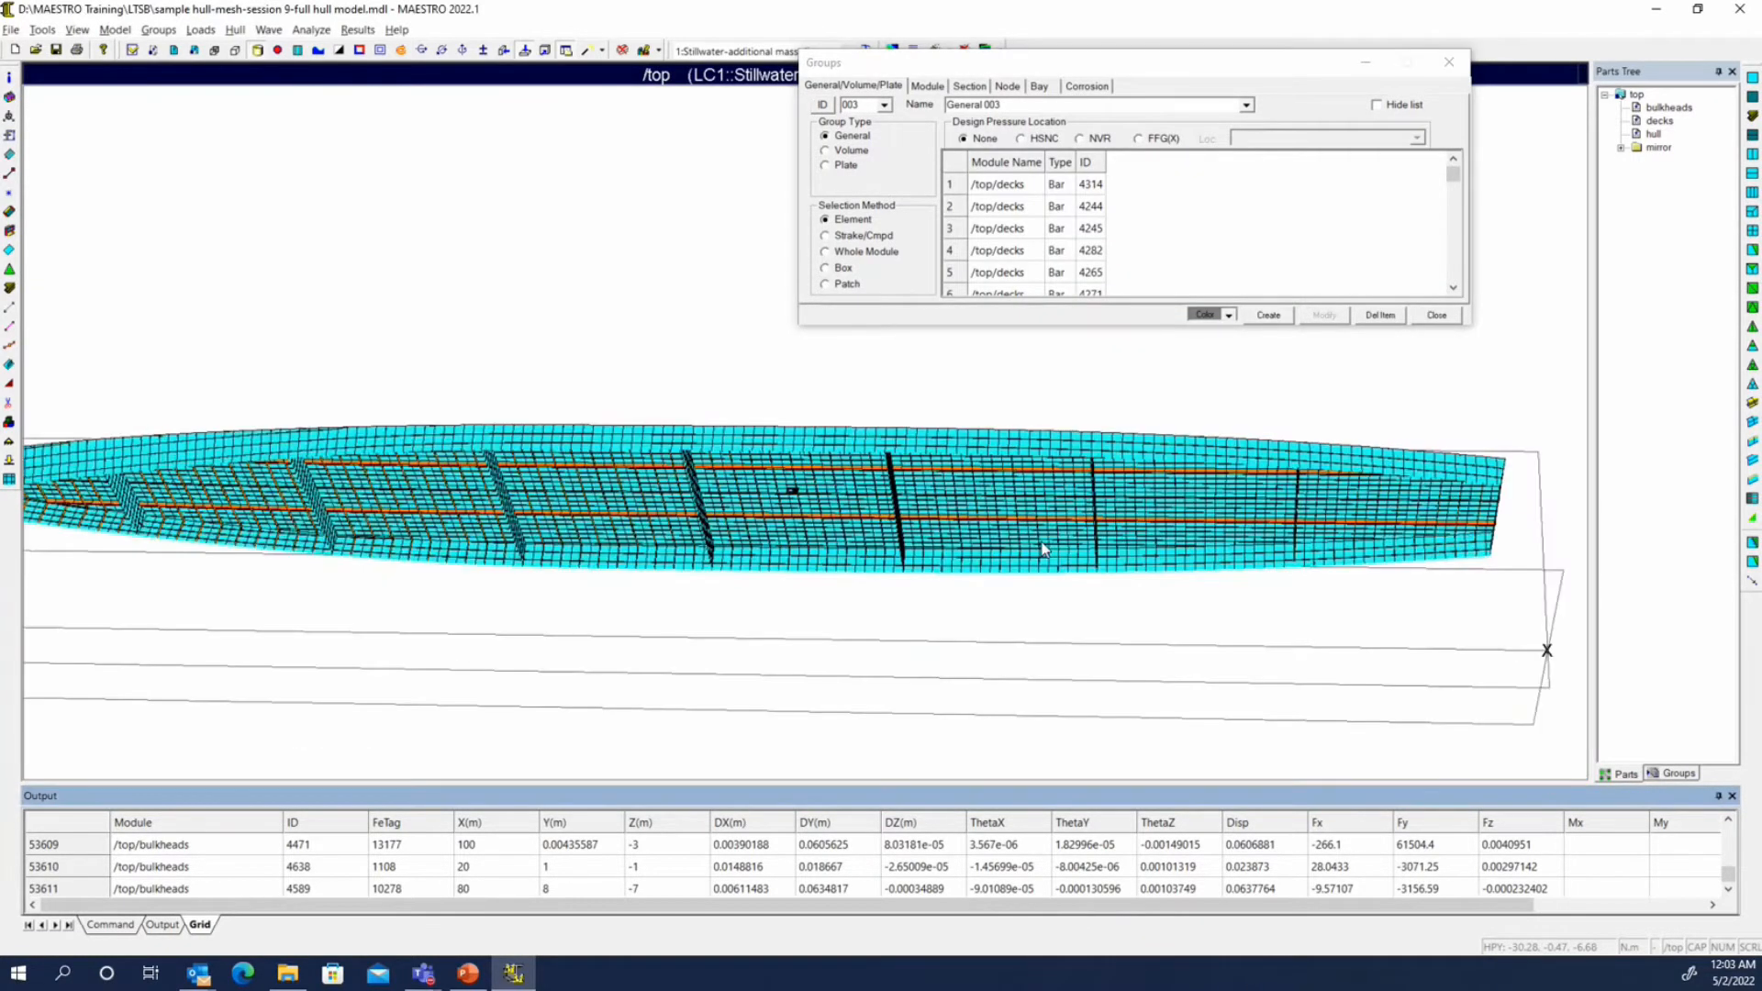
pyautogui.scroll(-20, 1030, 234)
pyautogui.scroll(-14, 1030, 239)
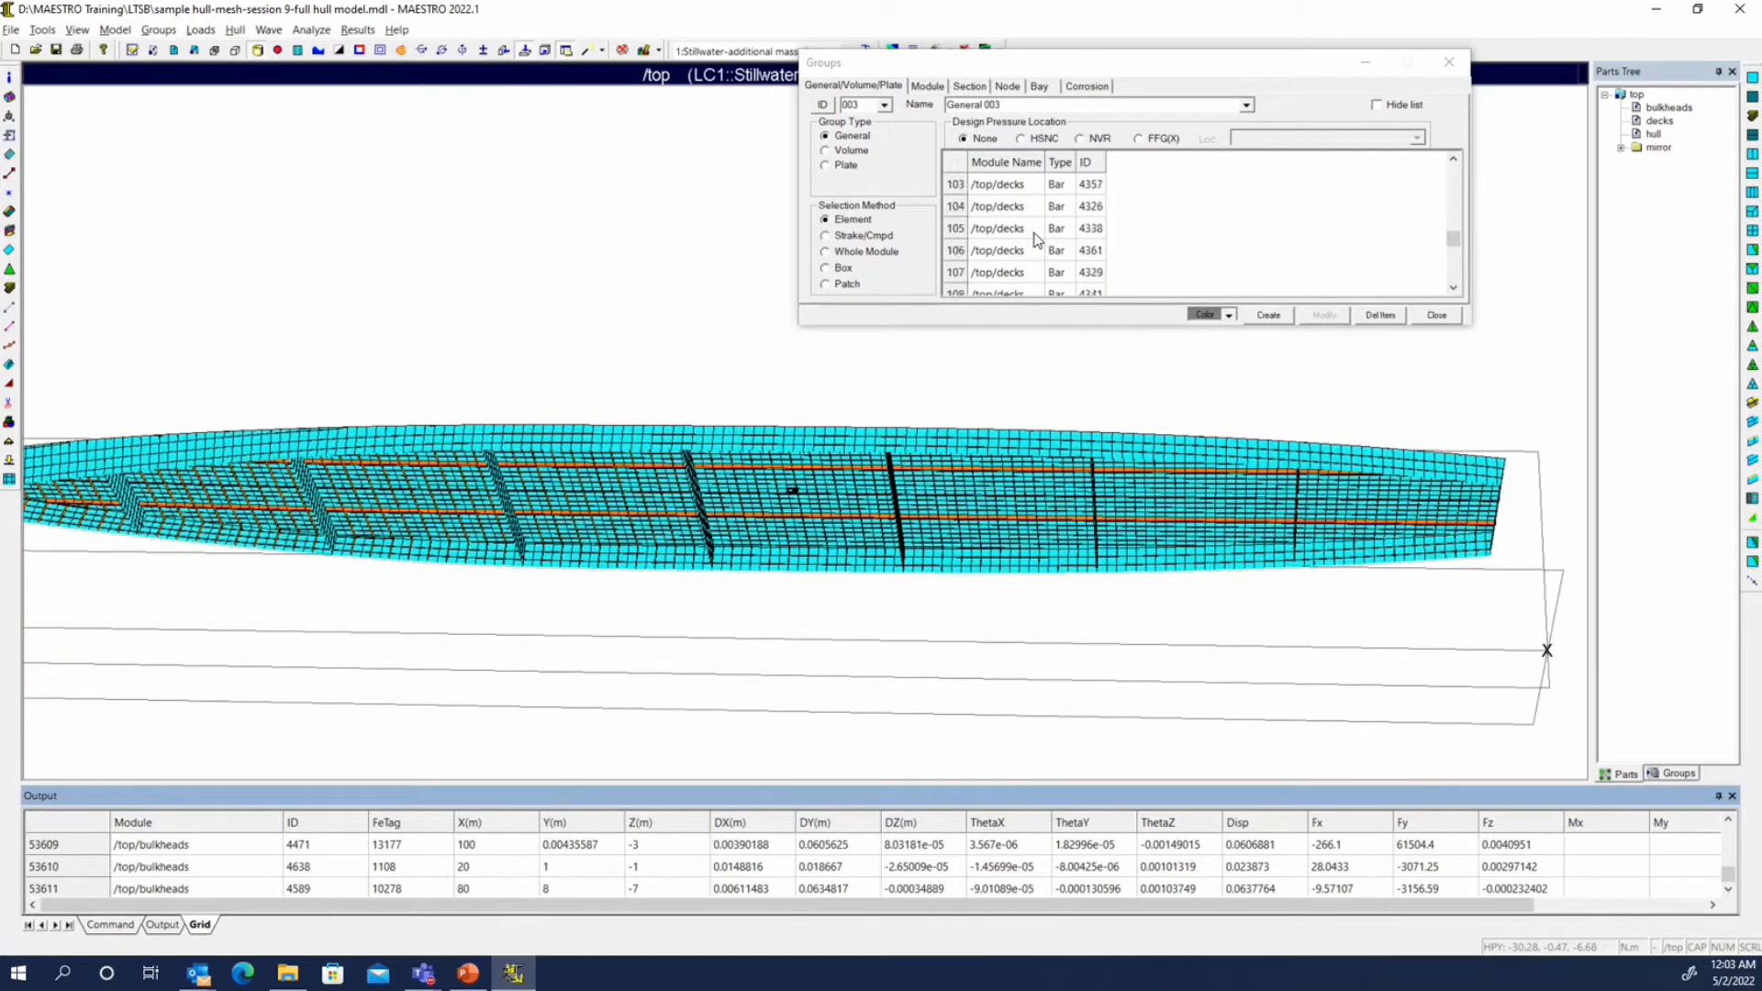
pyautogui.click(1268, 316)
# Remove the general 002 group, convert general 003 into a node group by moving it under node, and close the Groups dialog
pyautogui.click(1672, 773)
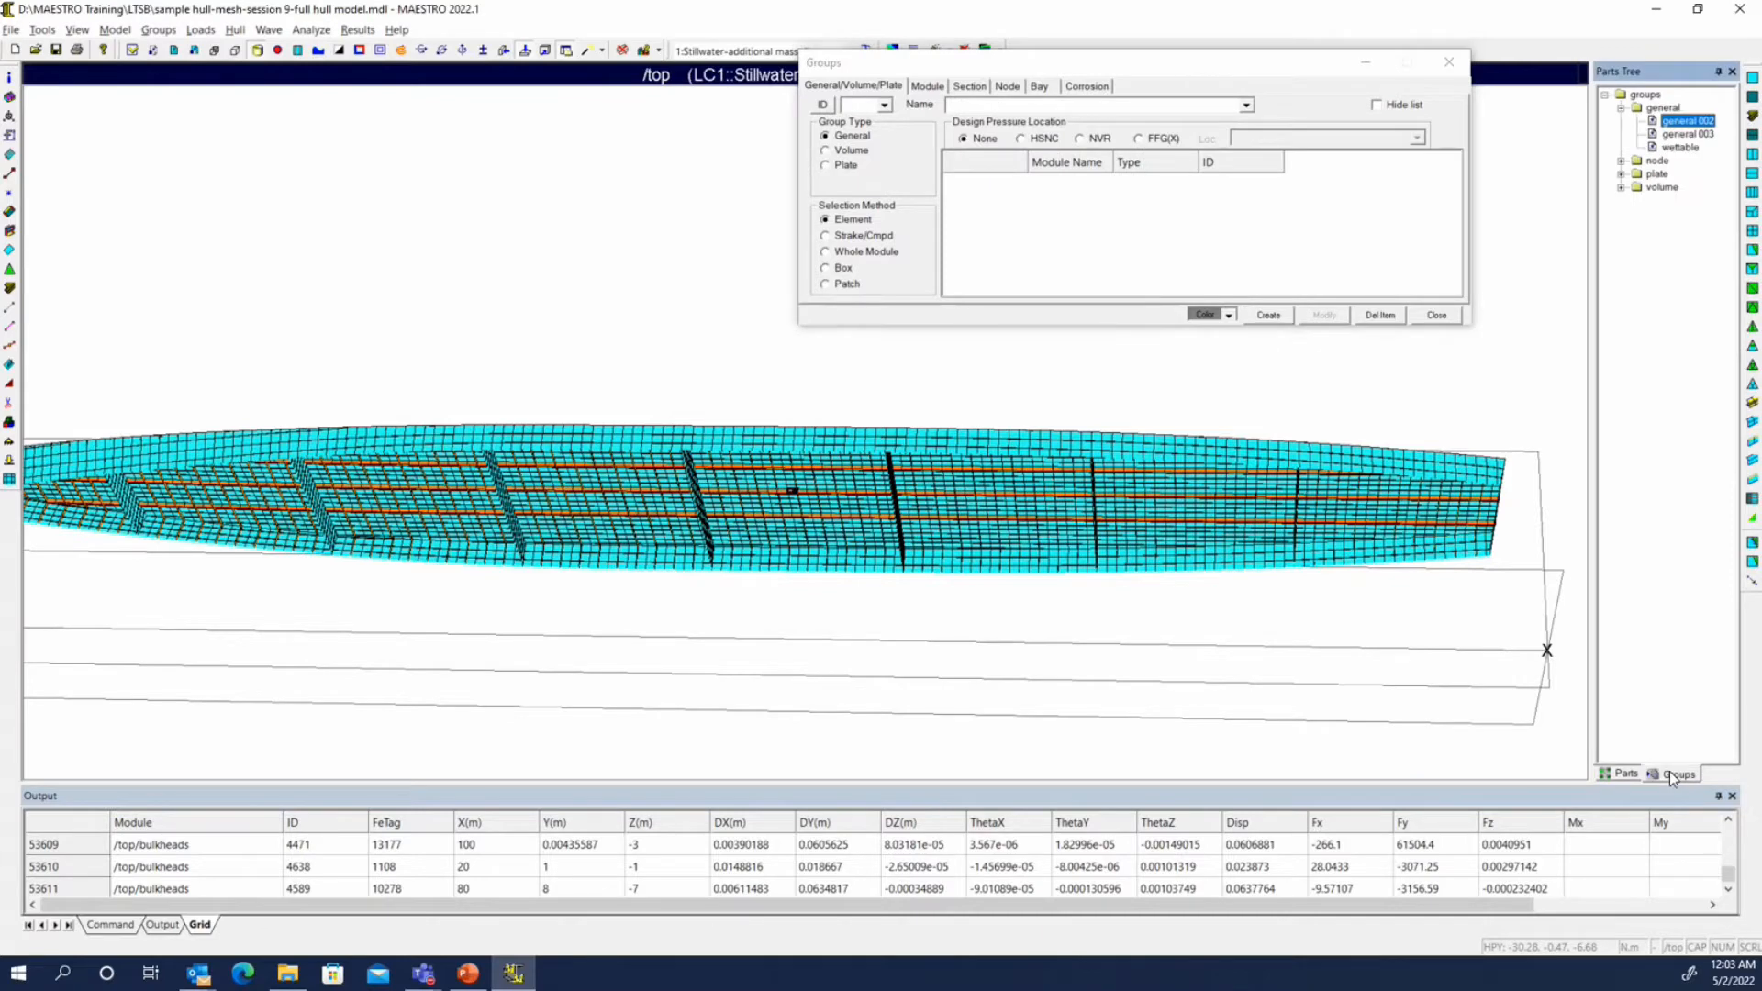
pyautogui.click(1688, 121)
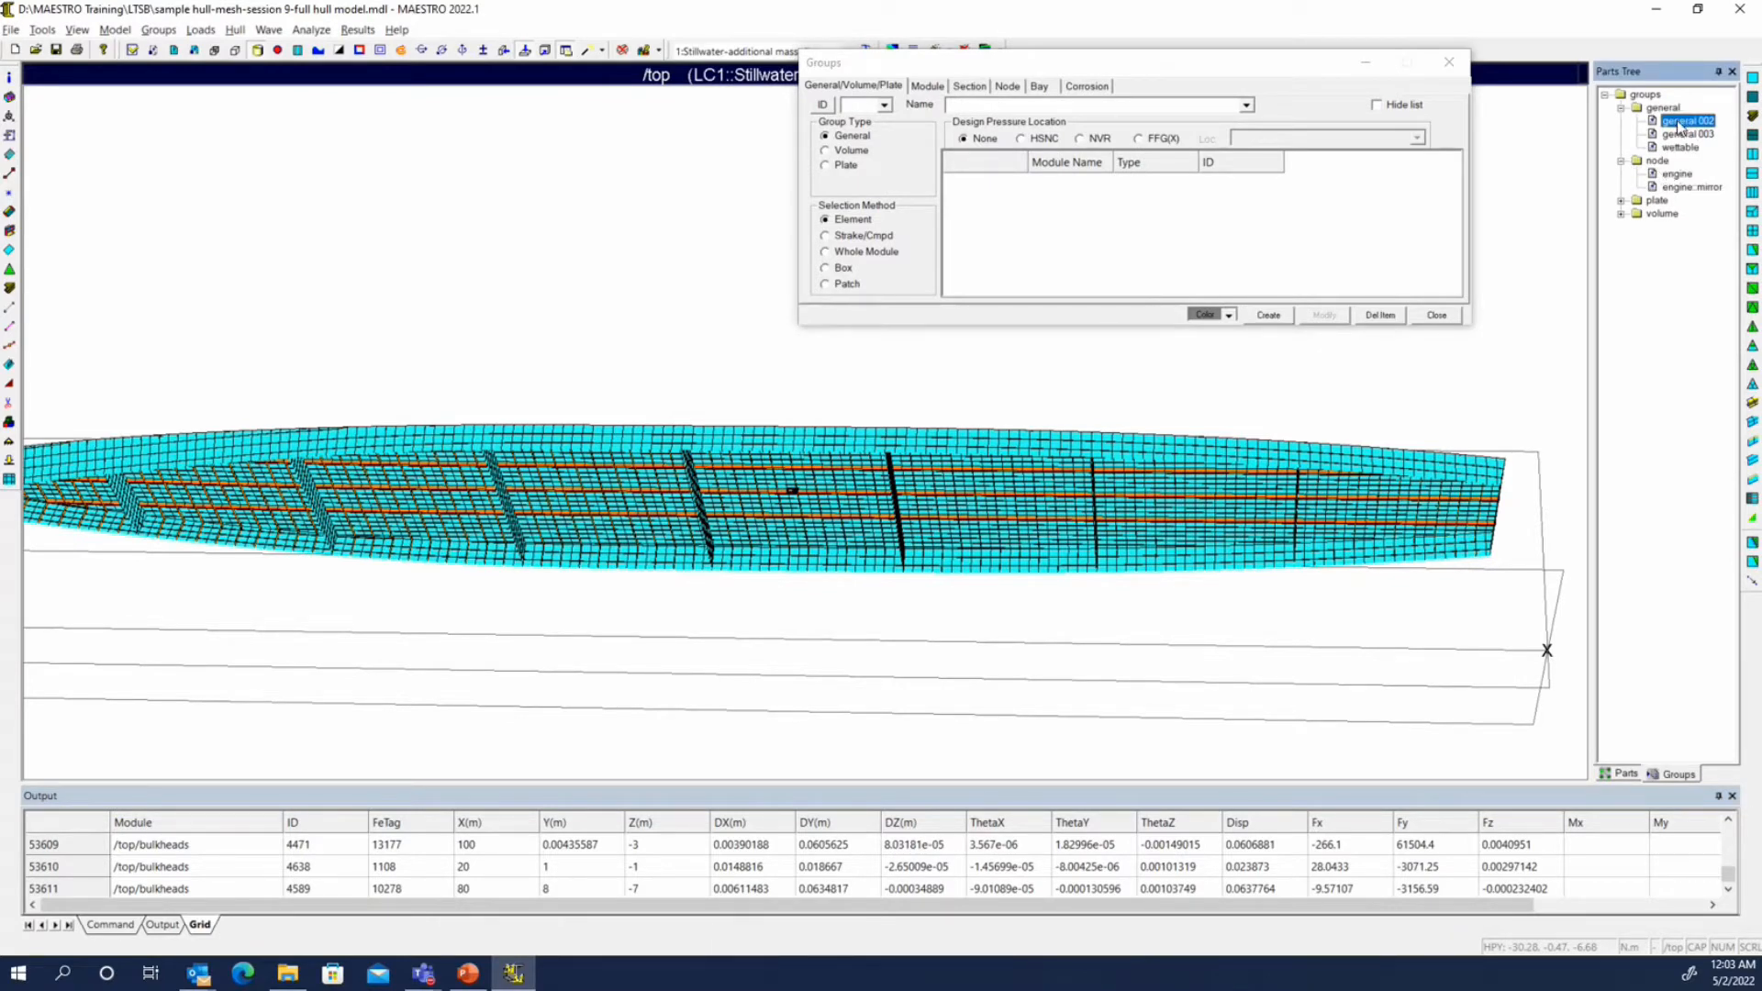
pyautogui.click(1665, 161)
pyautogui.moveTo(1667, 162)
pyautogui.mouseDown()
pyautogui.moveTo(1671, 126)
pyautogui.moveTo(1661, 148)
pyautogui.mouseUp()
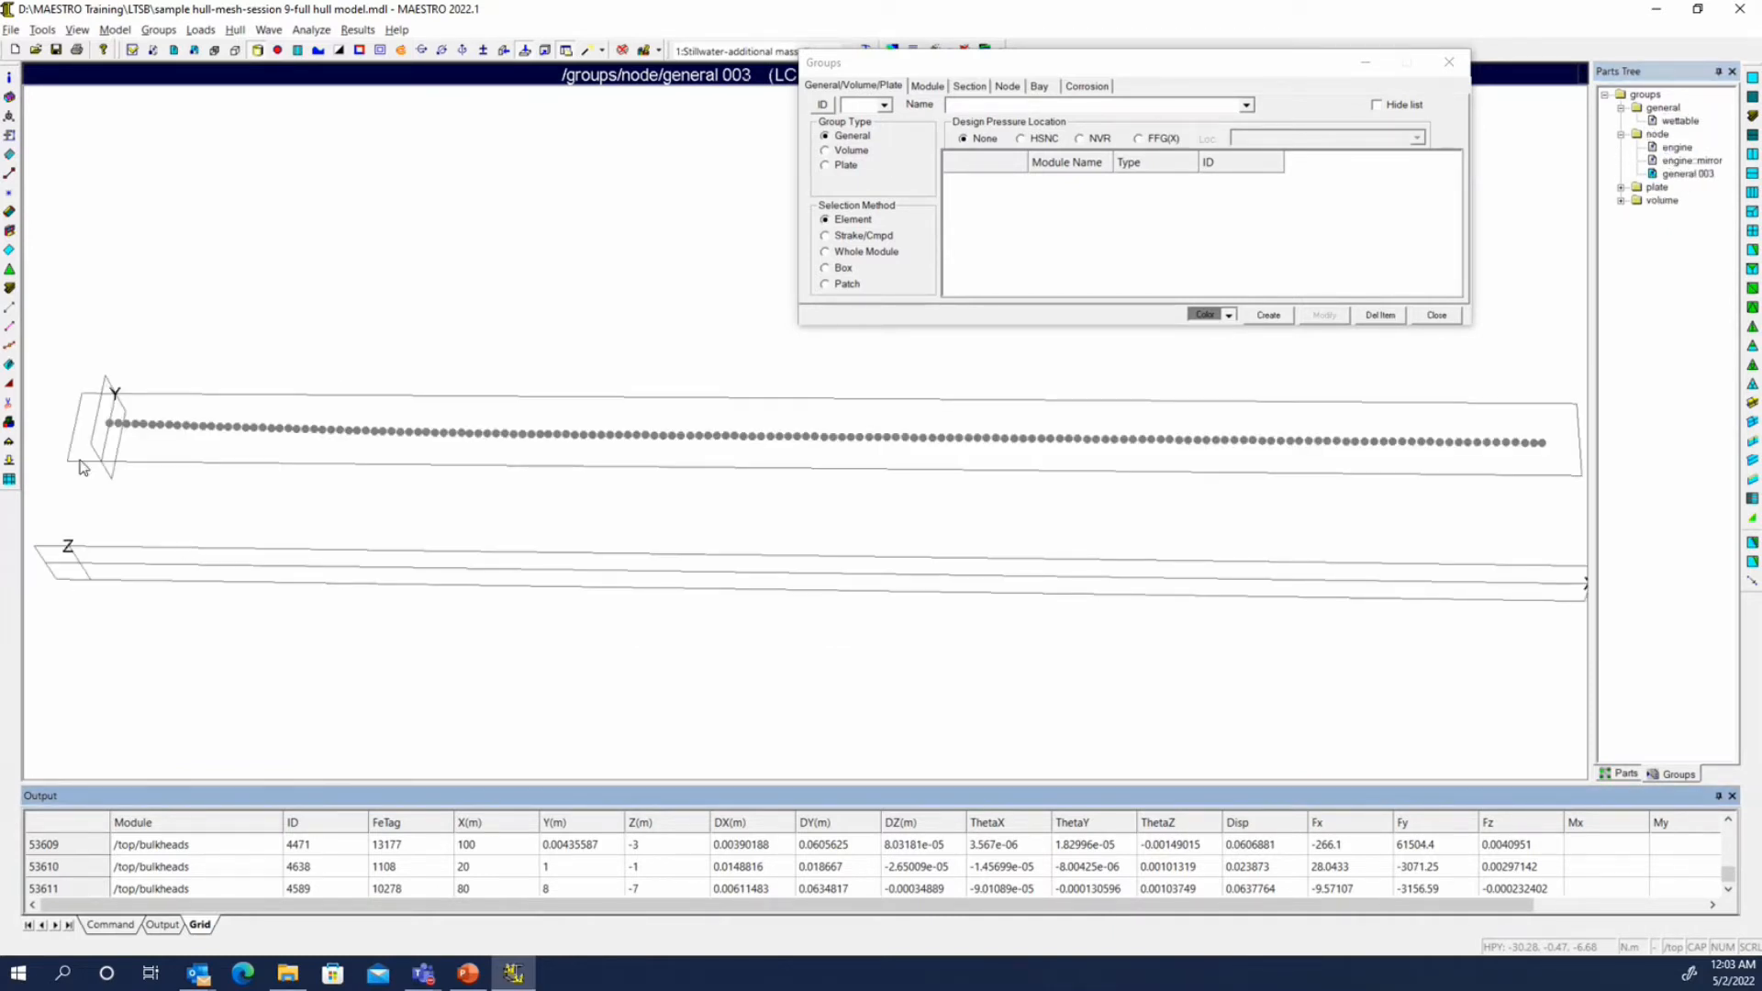
pyautogui.click(1438, 315)
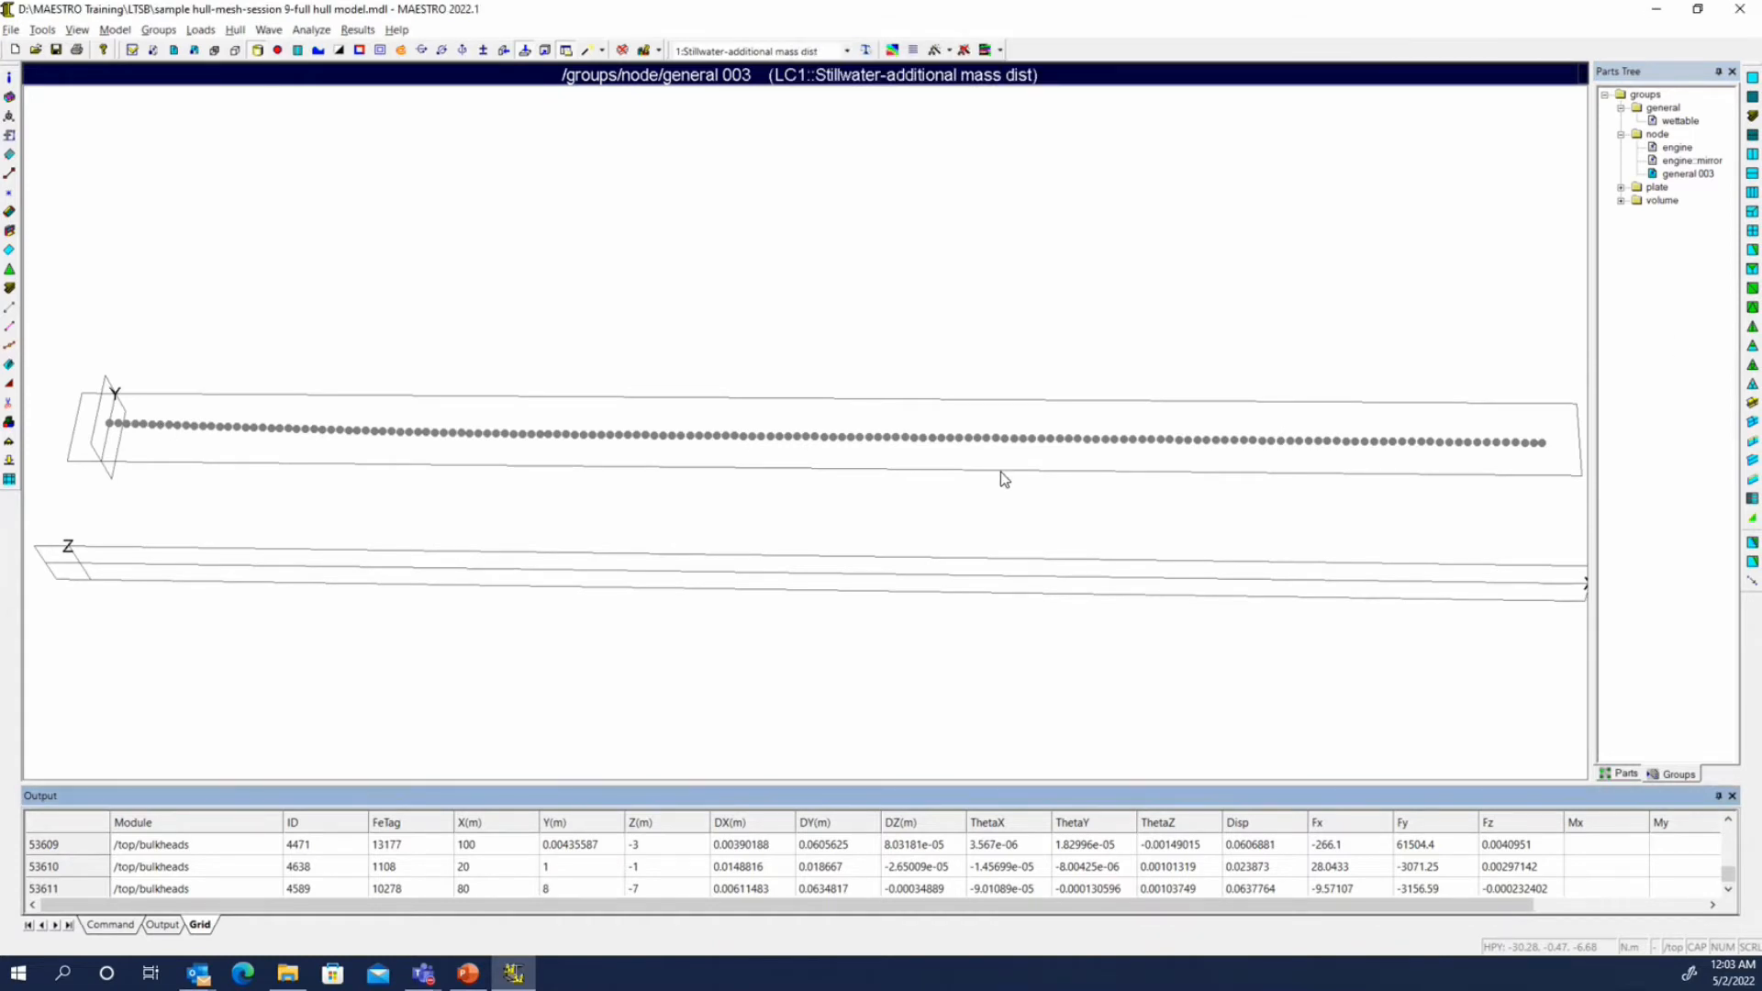
pyautogui.scroll(-2, 1001, 484)
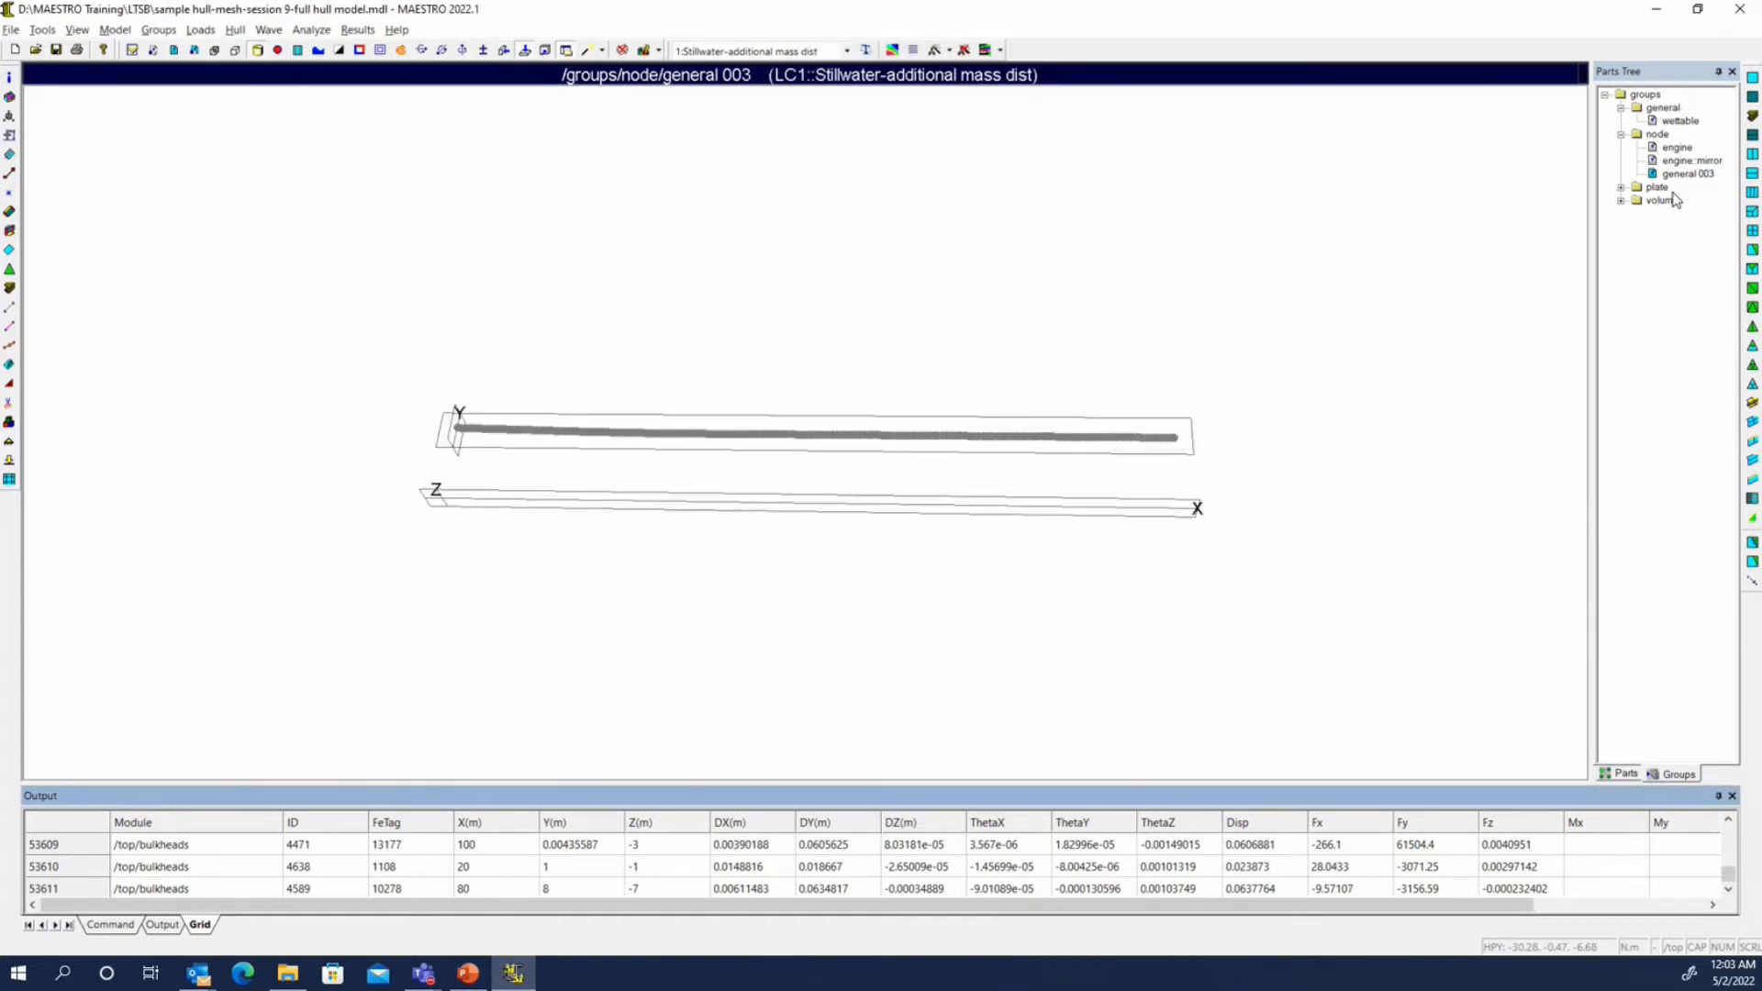
# List the nodal results for the general 003 node group and enlarge the output pane
pyautogui.click(358, 29)
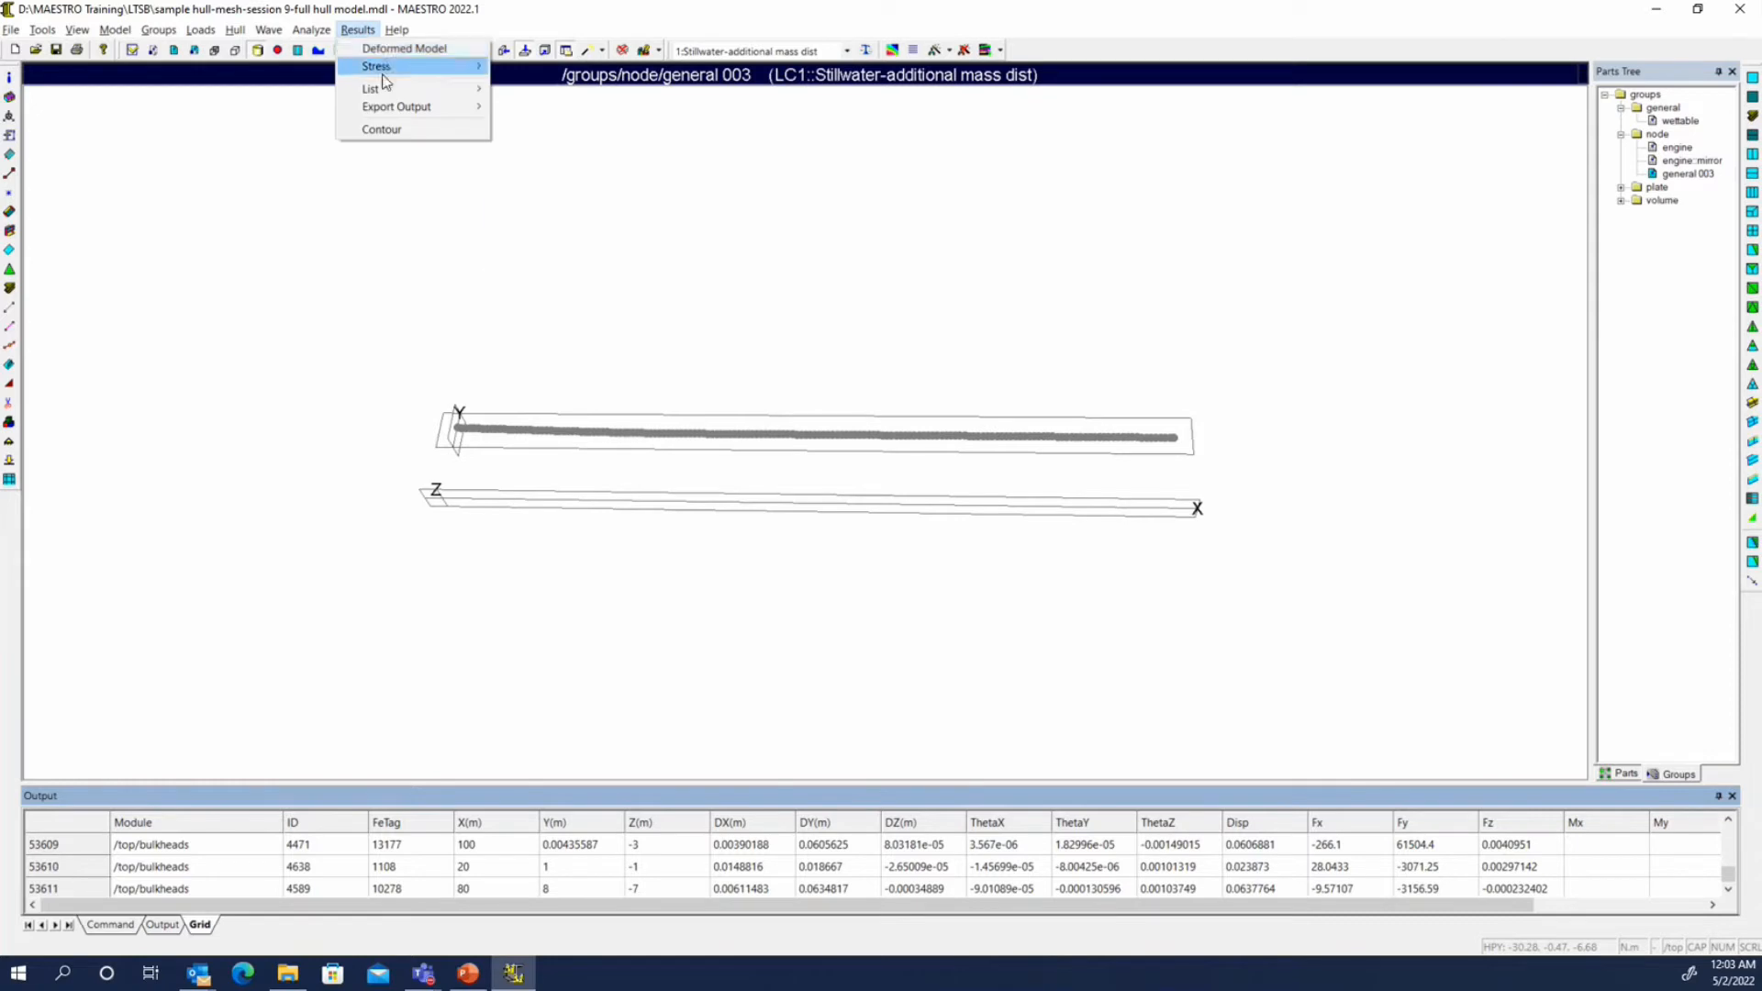
pyautogui.moveTo(391, 68)
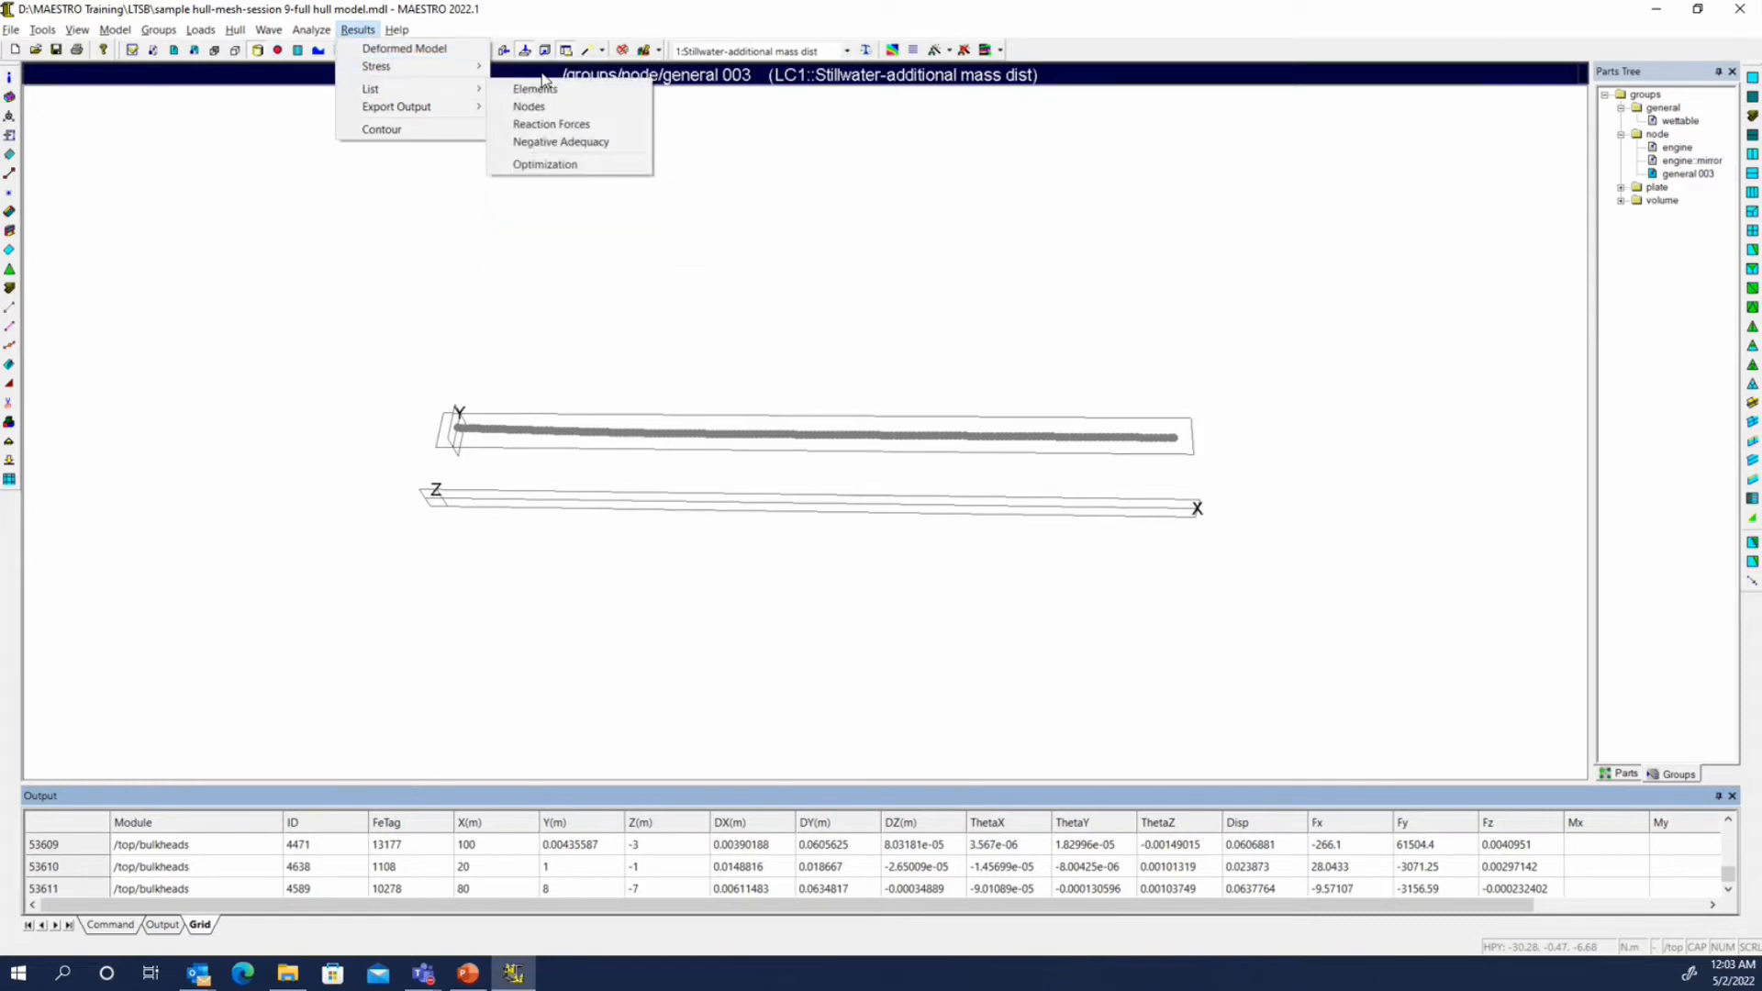
pyautogui.click(577, 103)
pyautogui.moveTo(838, 804); pyautogui.dragTo(862, 362)
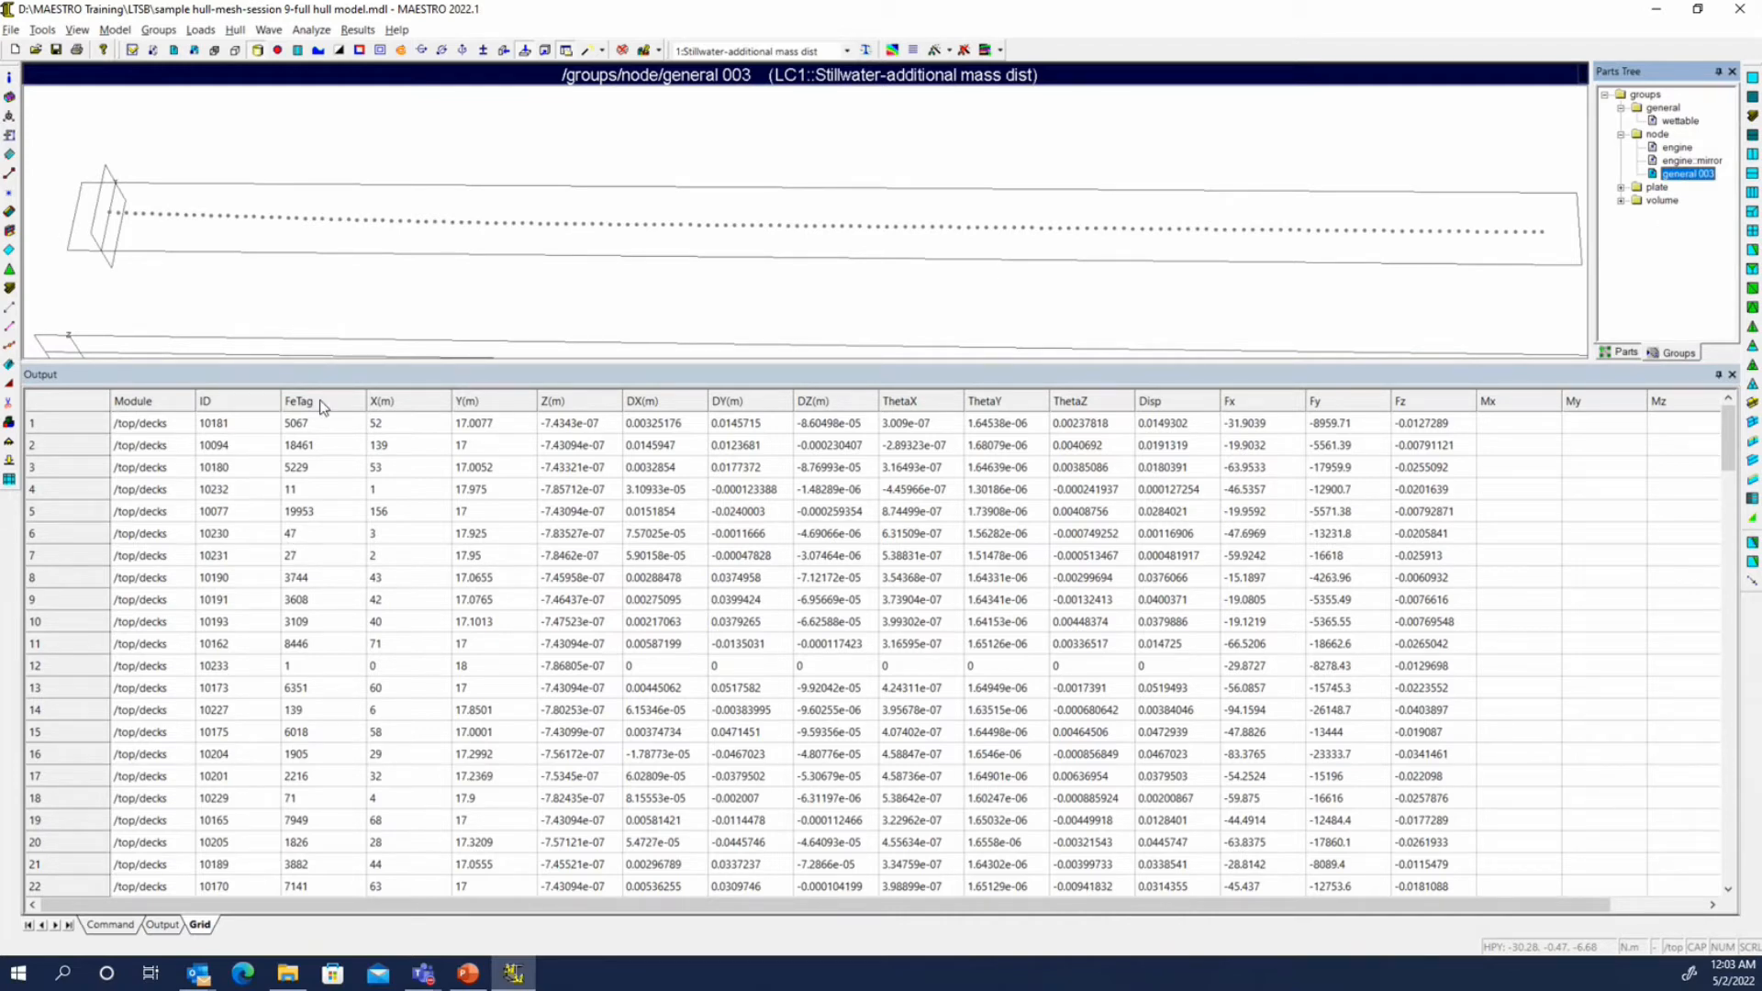
# Sort the nodal results by X coordinate and review the rows down to the last node
pyautogui.click(411, 401)
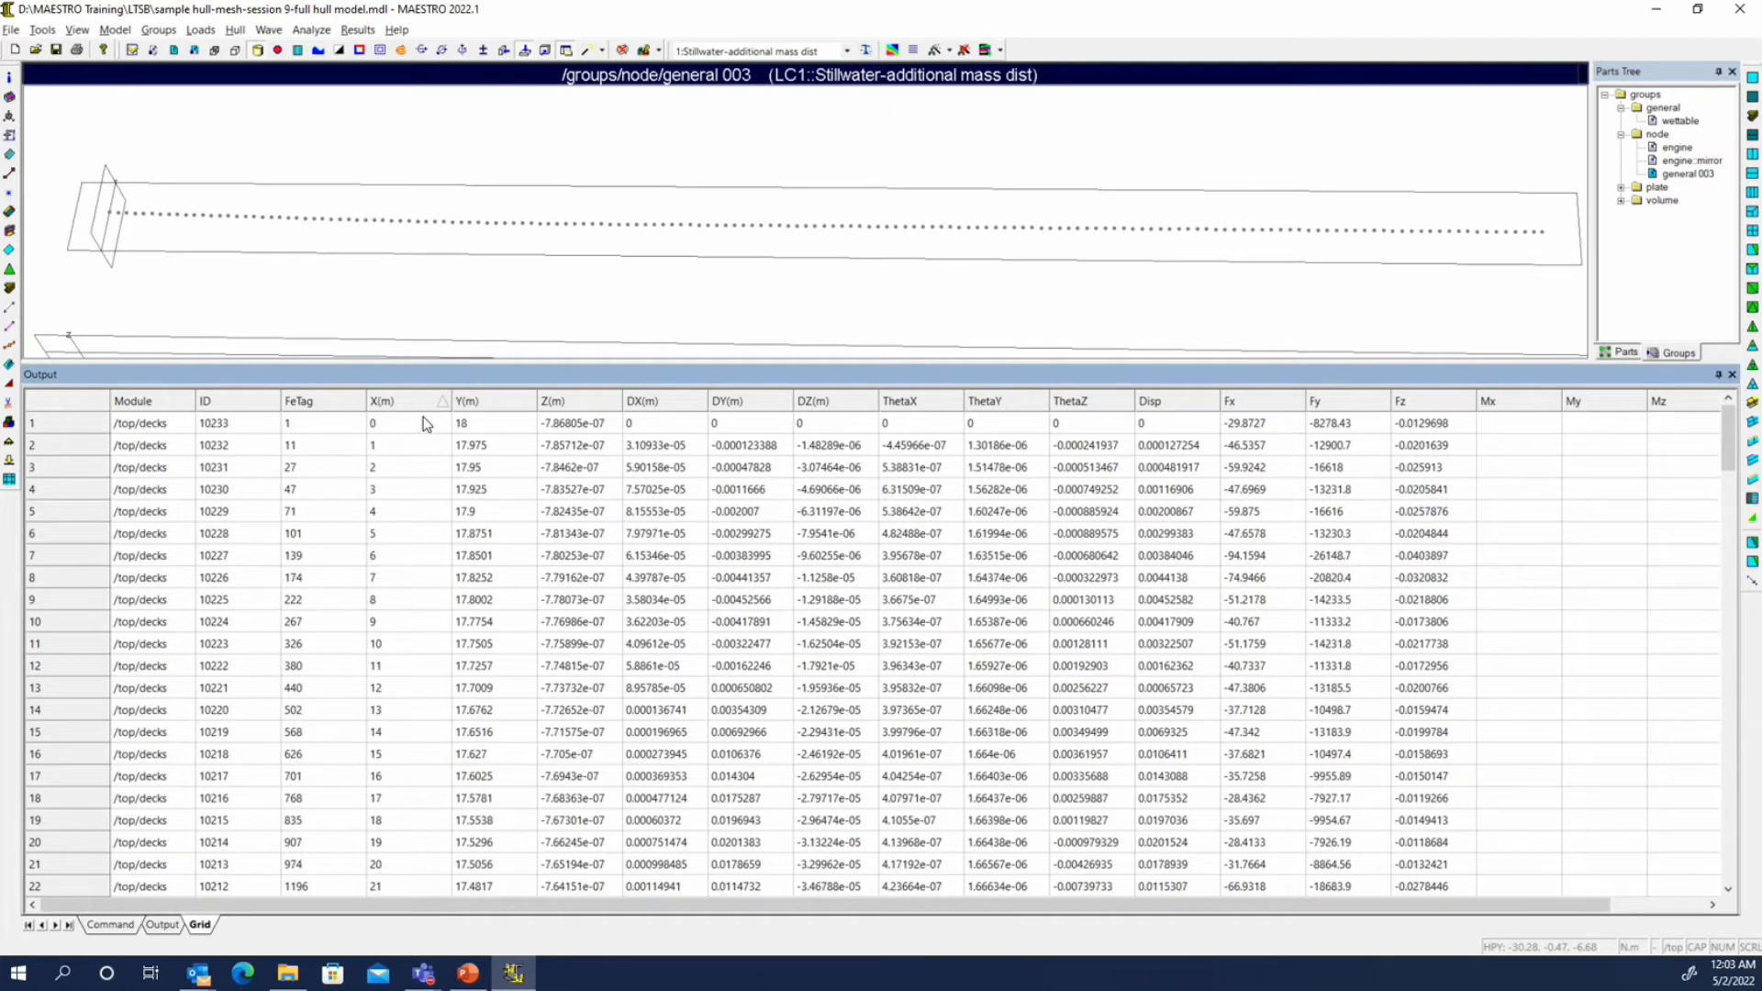
pyautogui.scroll(-4, 419, 455)
pyautogui.scroll(-16, 418, 620)
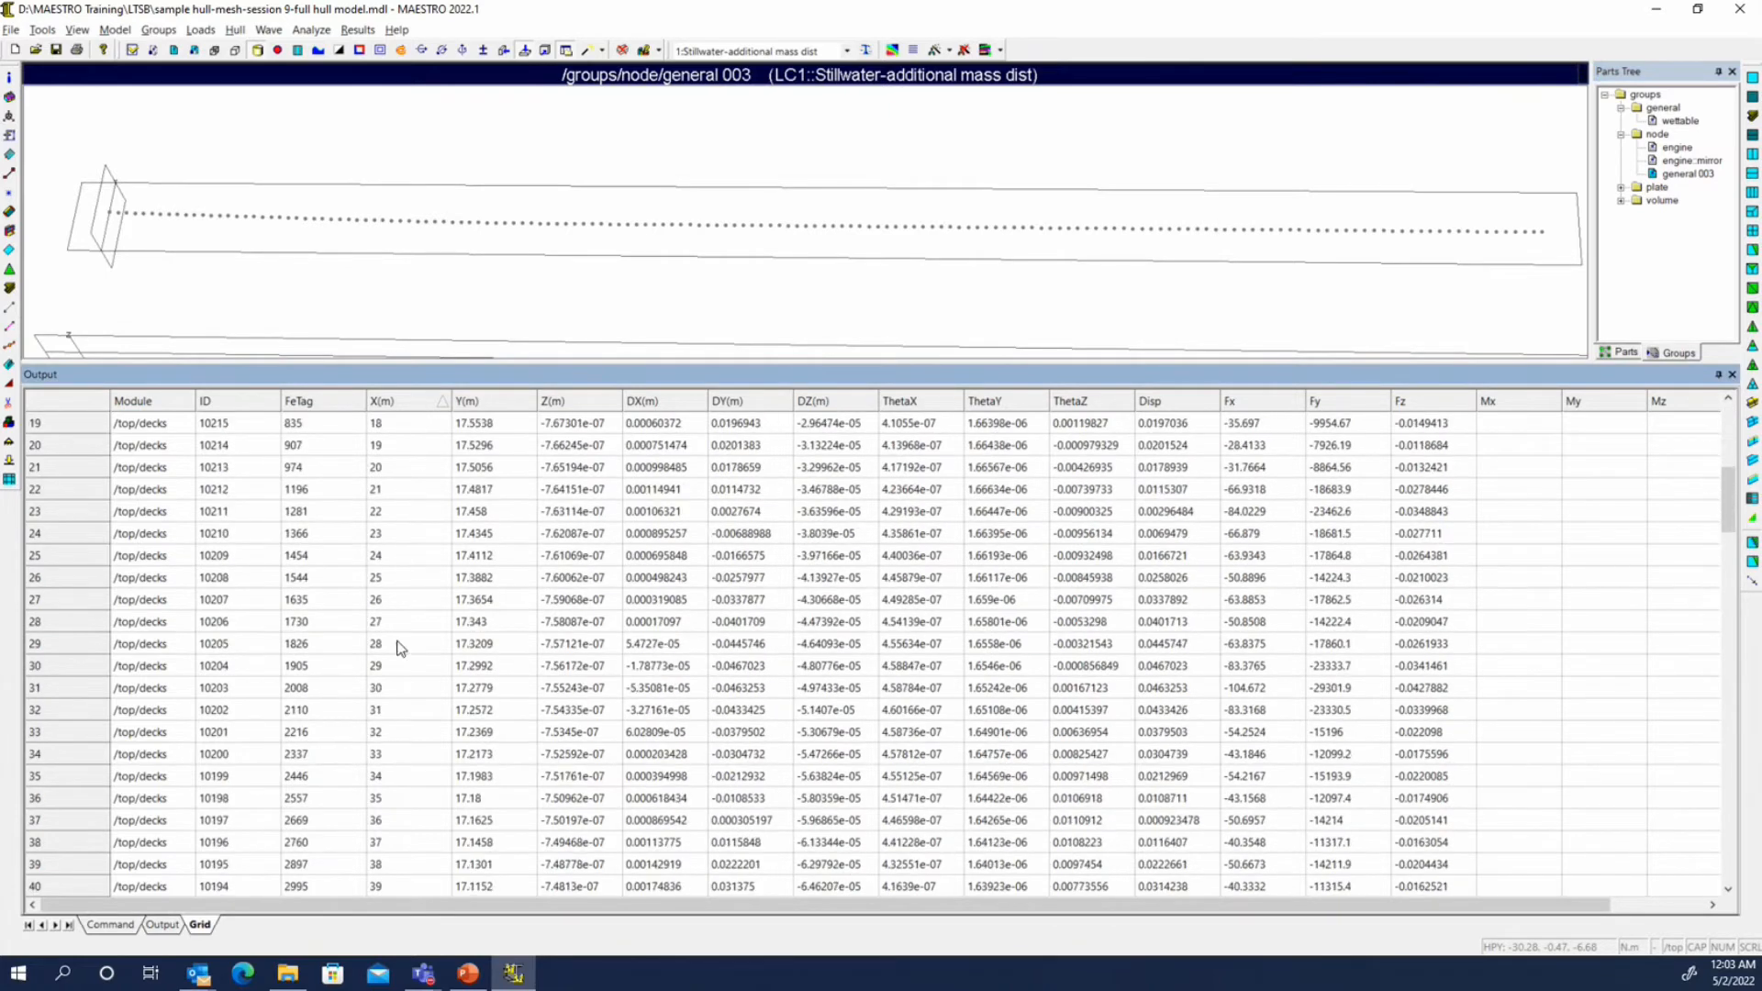
pyautogui.scroll(-1, 643, 441)
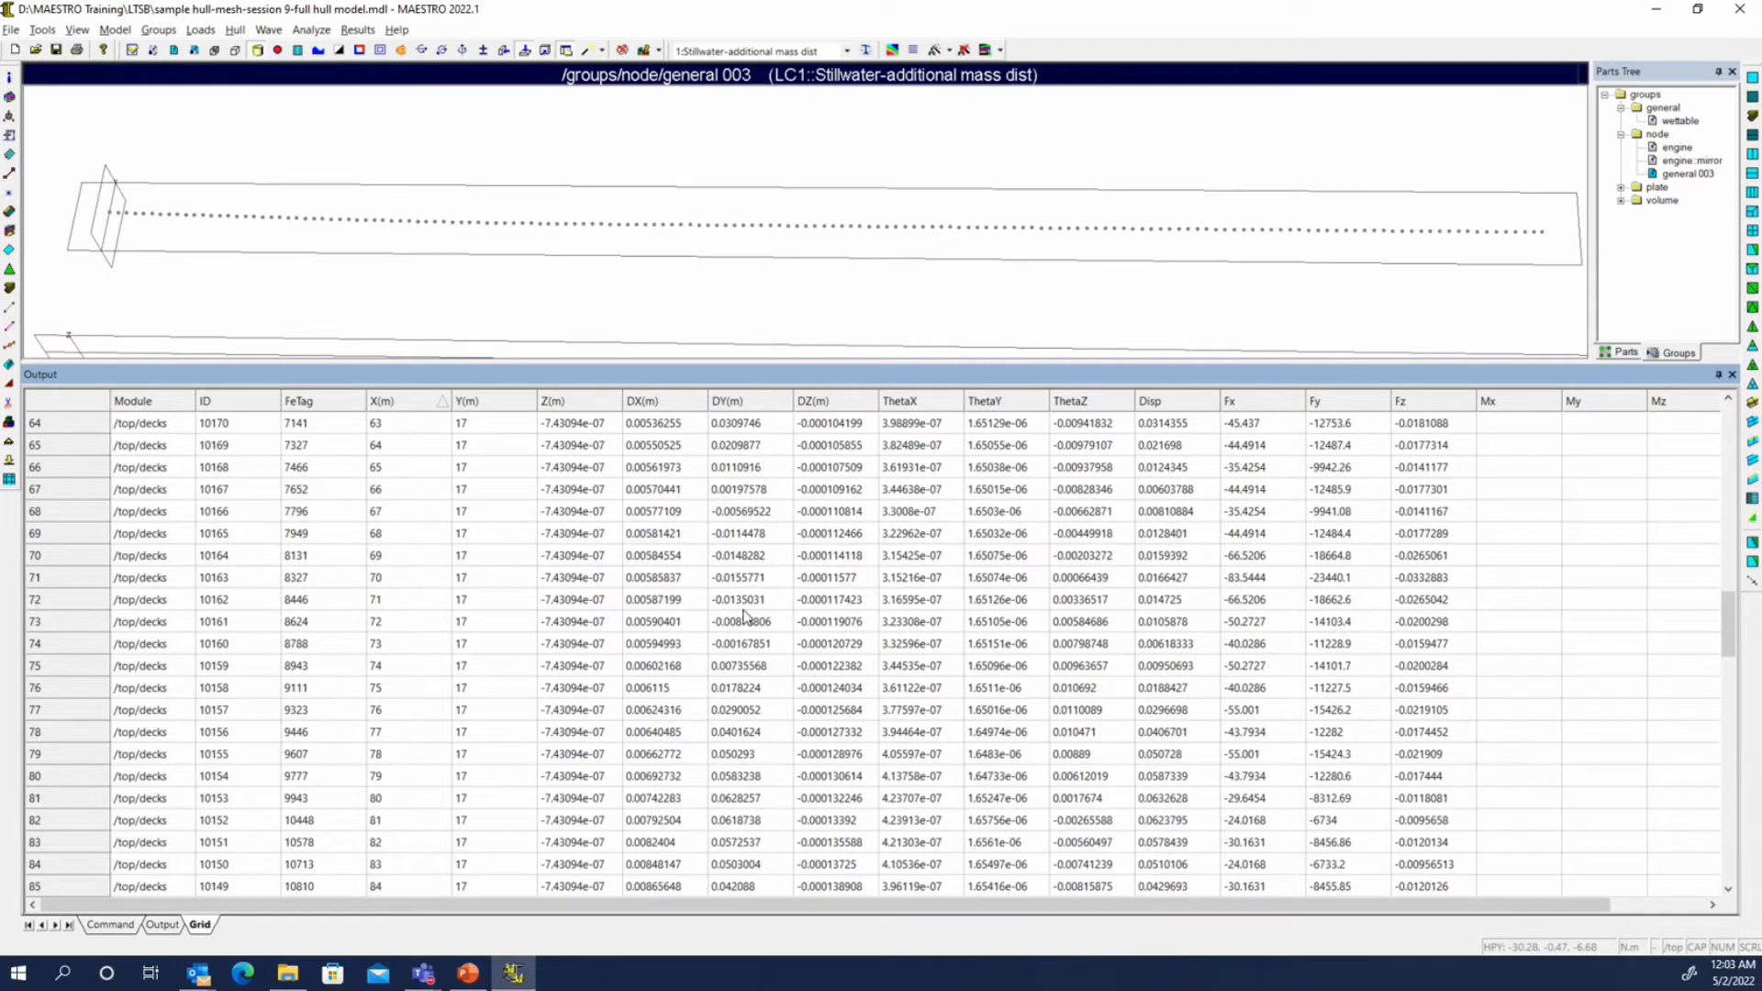
pyautogui.scroll(-7, 748, 721)
pyautogui.scroll(-18, 748, 739)
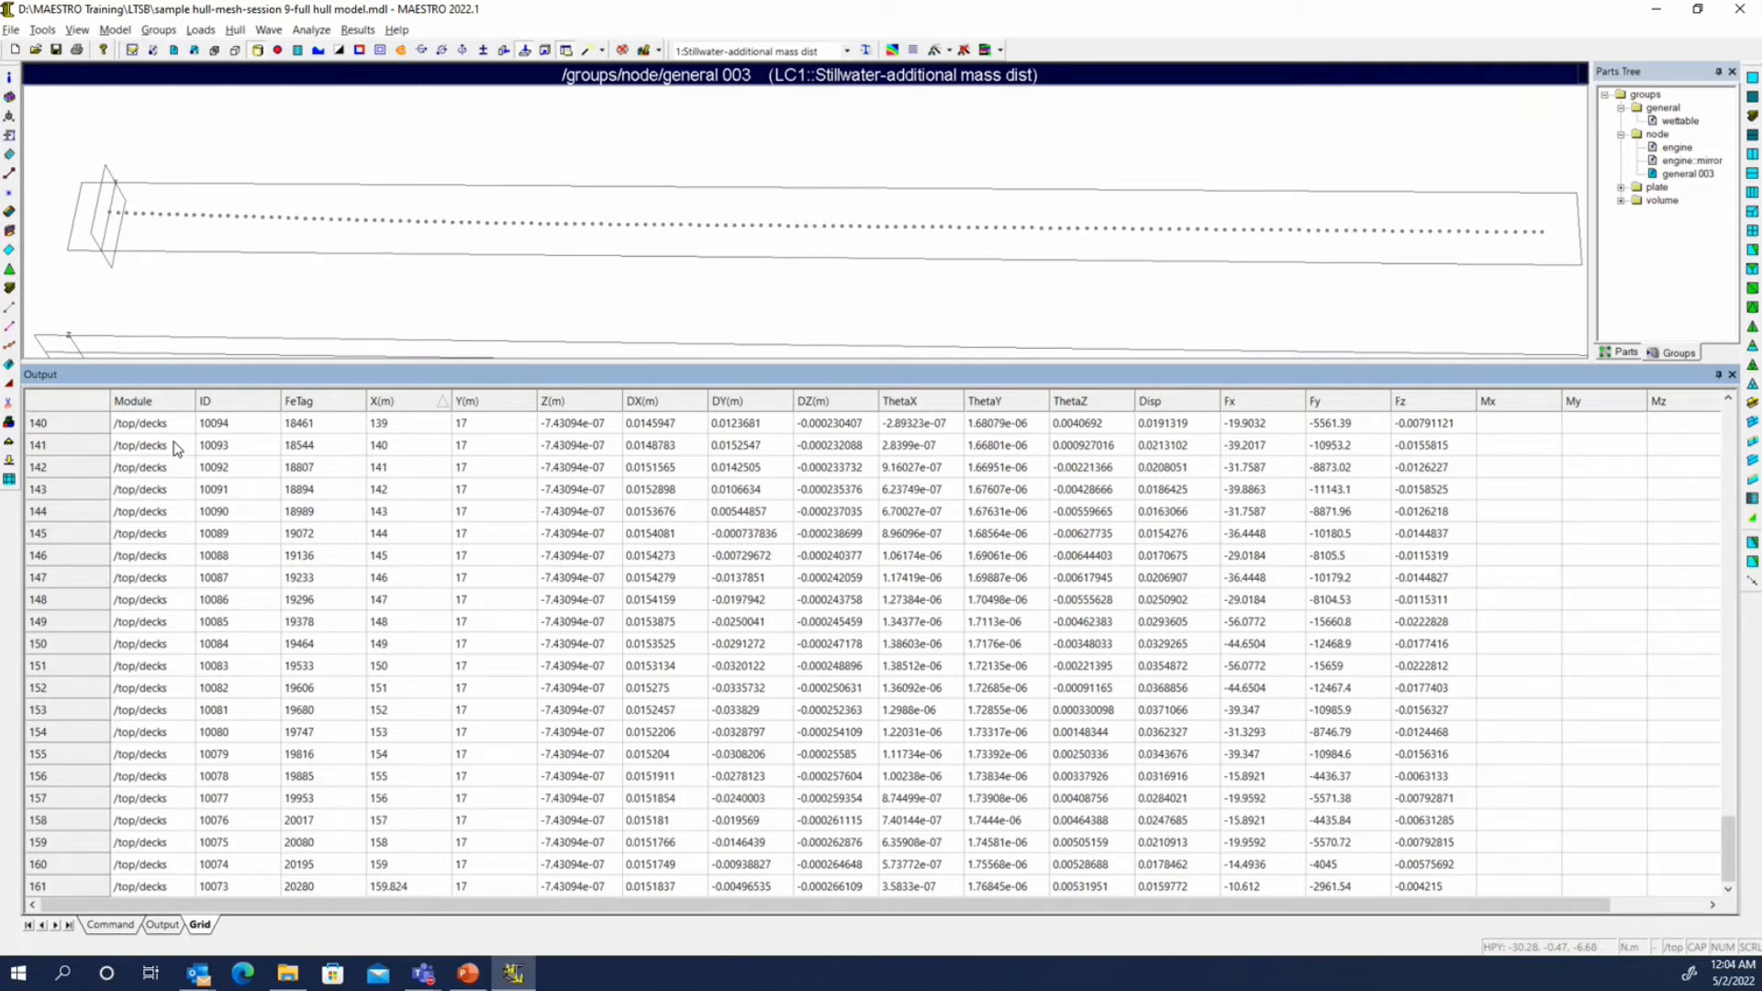
# Look over the result listing options and shrink the output pane to enlarge the node group view
pyautogui.click(358, 29)
pyautogui.moveTo(385, 88)
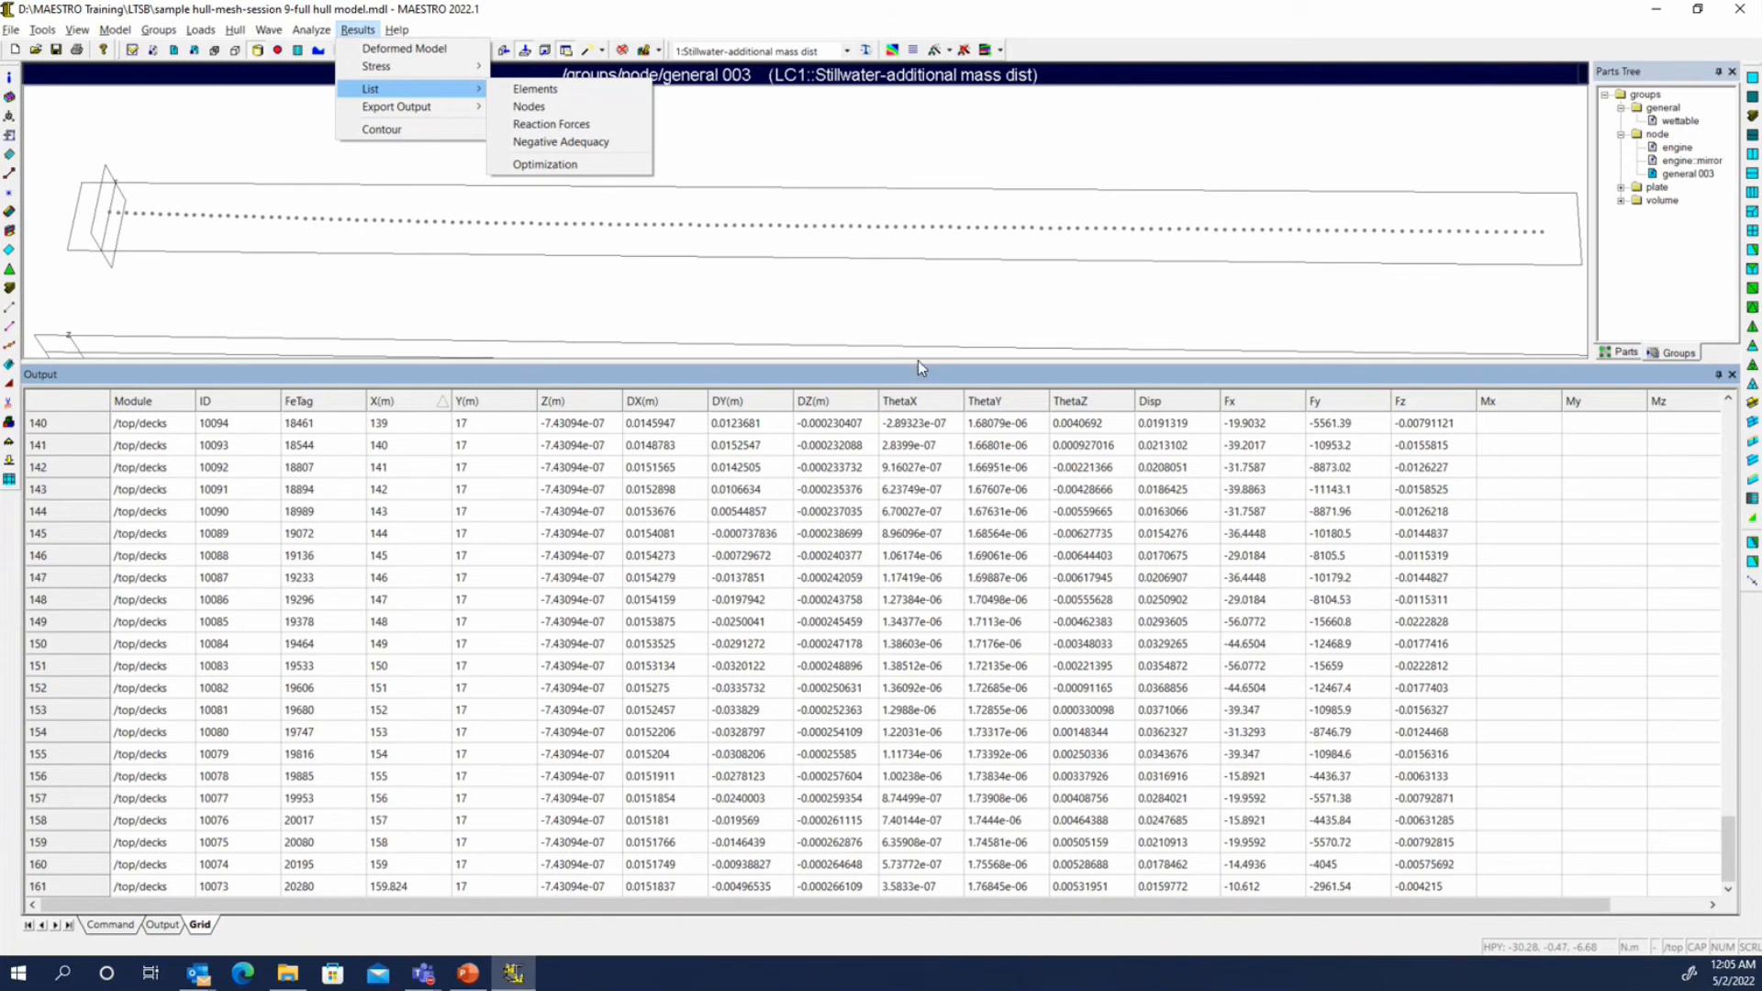
pyautogui.moveTo(912, 361); pyautogui.dragTo(894, 708)
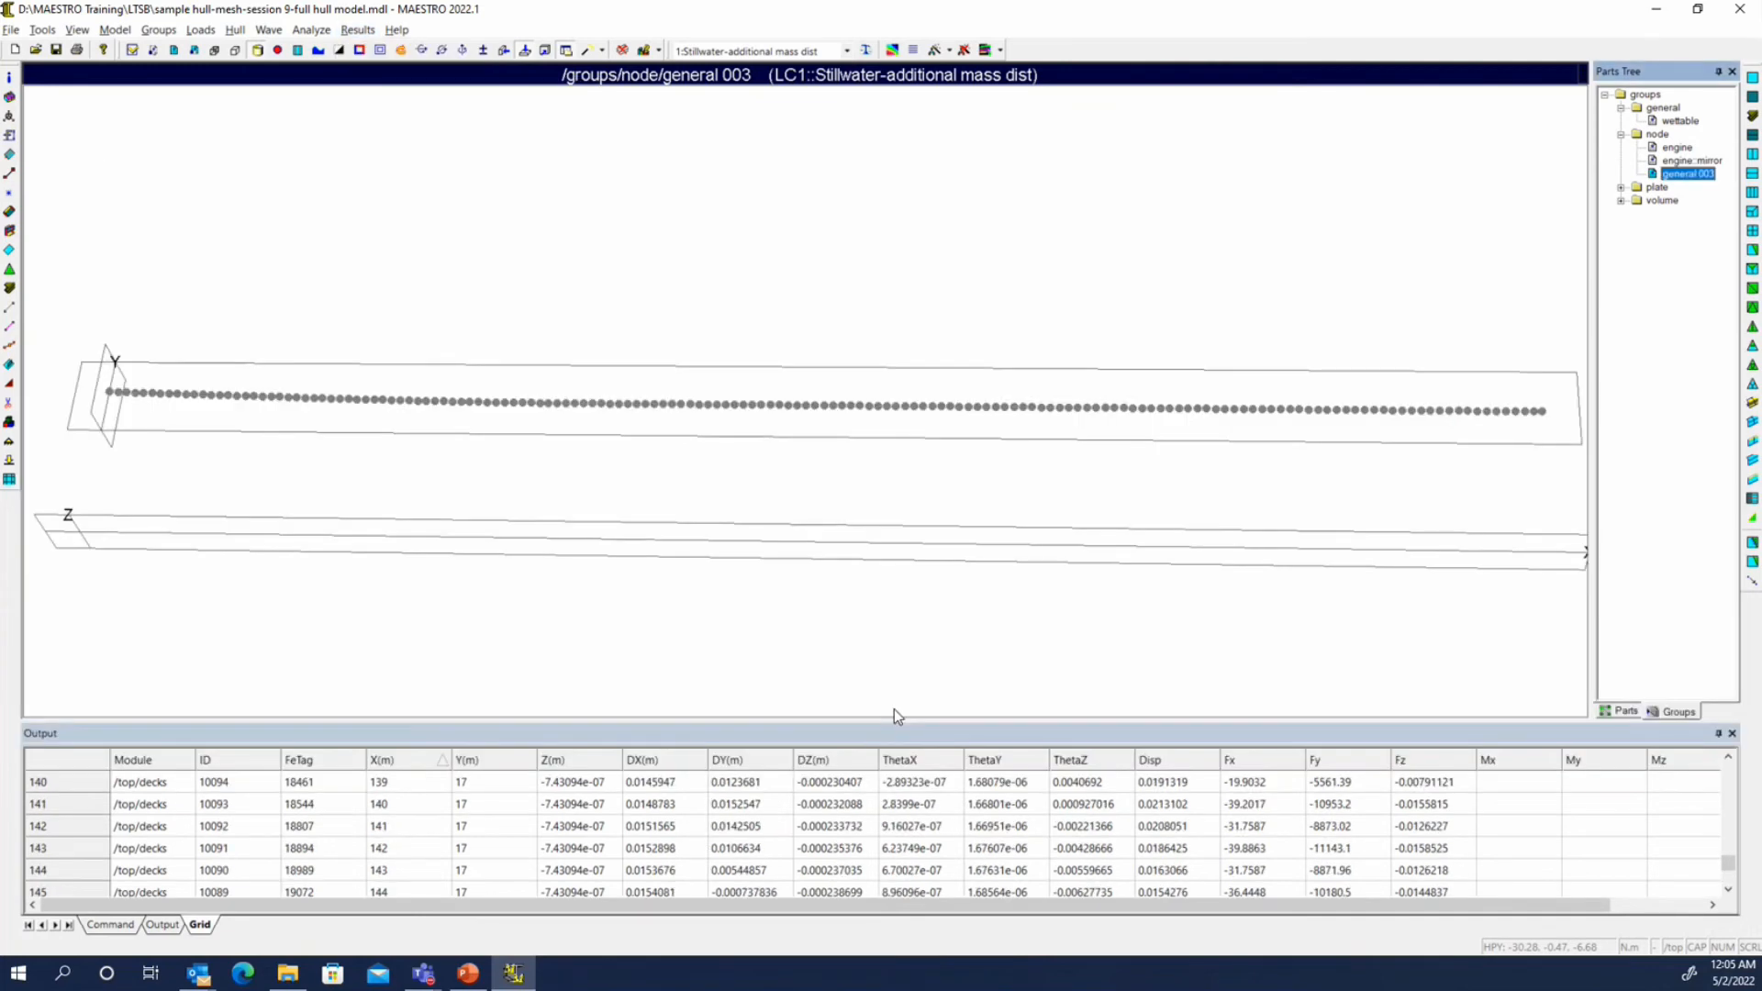